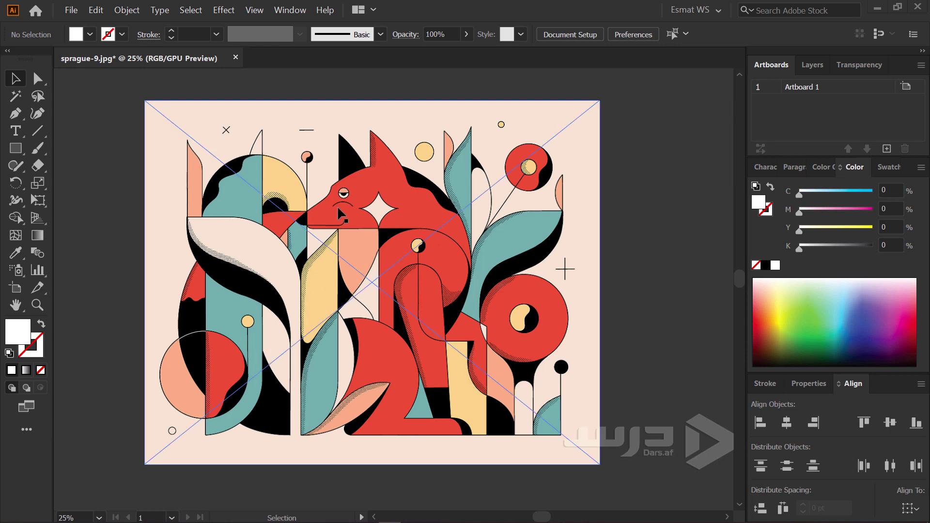
pyautogui.moveTo(563, 249); pyautogui.dragTo(453, 292)
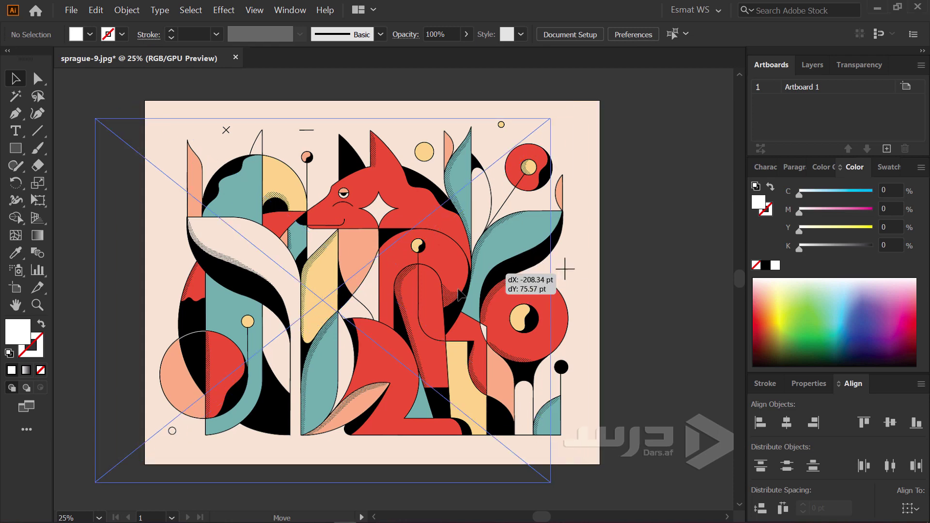
pyautogui.hotkey('ctrl', 'z')
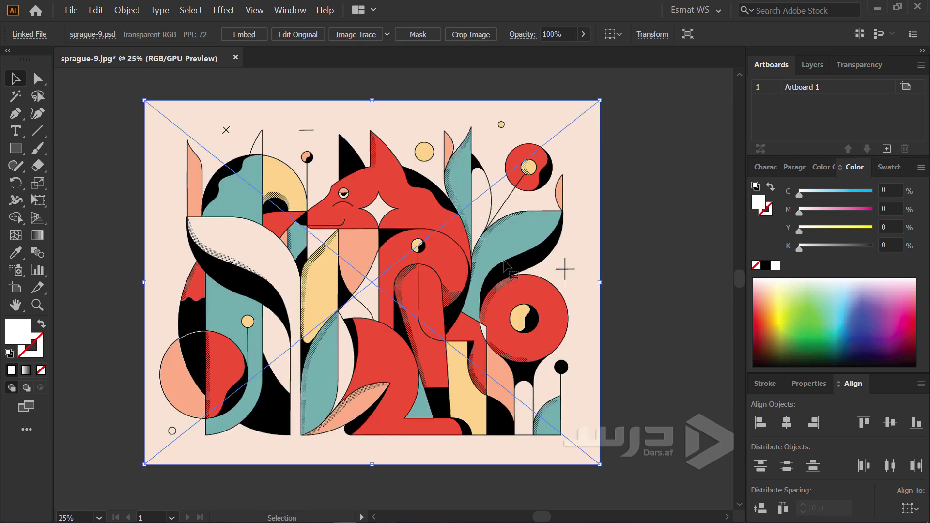
pyautogui.click(120, 265)
pyautogui.moveTo(502, 255); pyautogui.dragTo(448, 318)
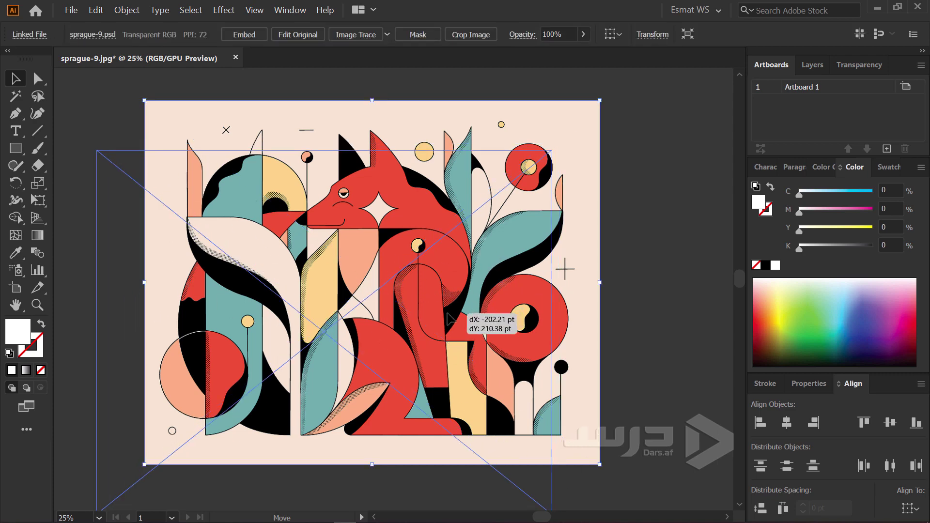
pyautogui.hotkey('ctrl', 'z')
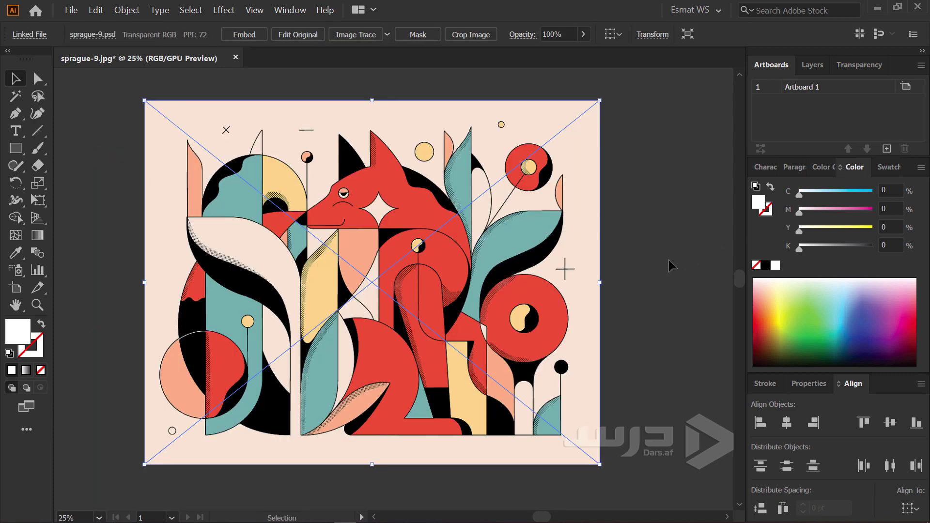
pyautogui.click(658, 264)
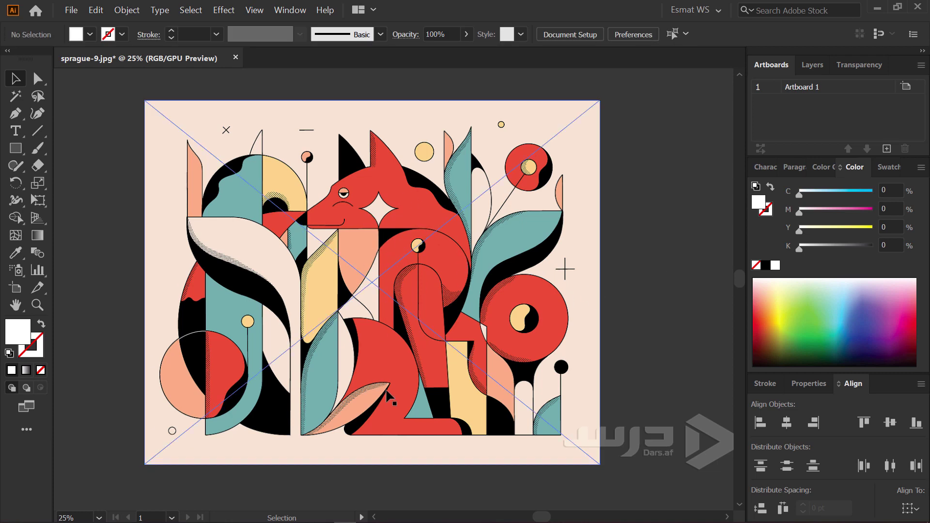
pyautogui.click(593, 304)
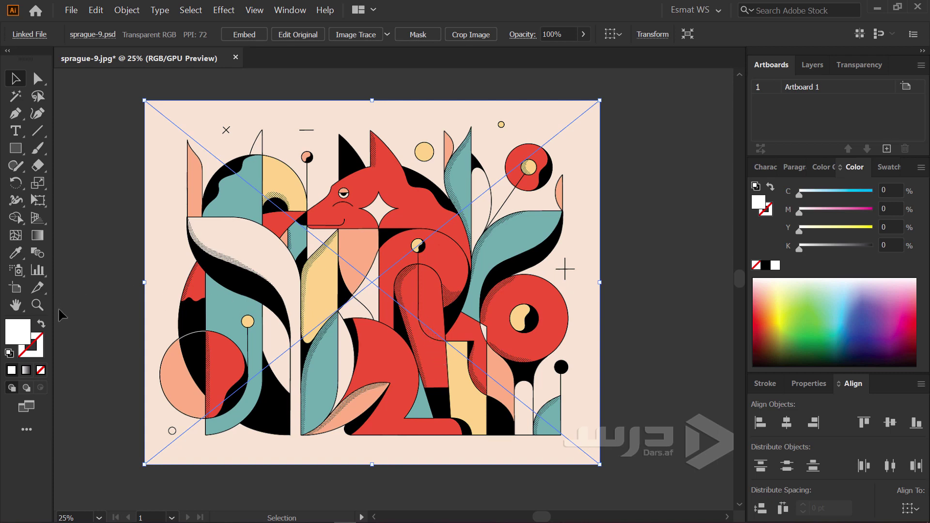
# - Sample teal (C 58.06, M 17.59, Y 30.93) as fill, then reselect the linked image and find Create Object Mosaic greyed out
pyautogui.click(20, 258)
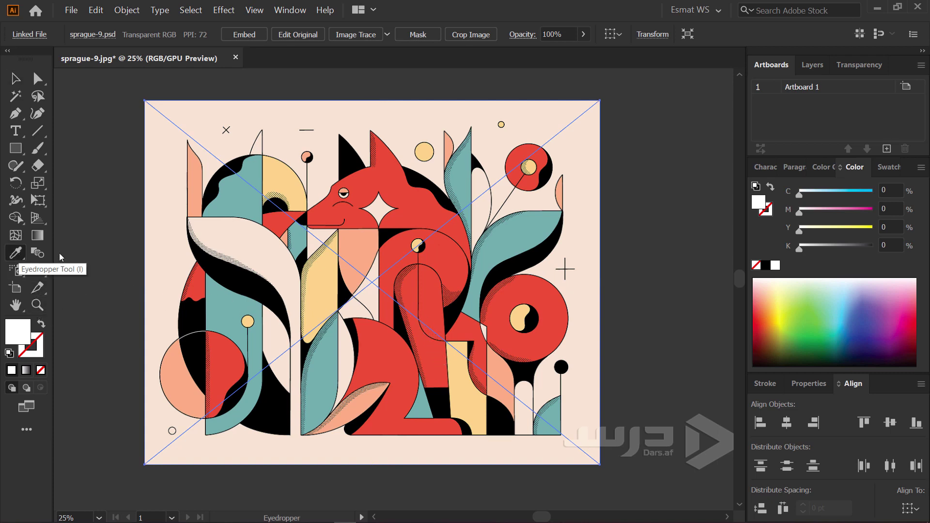
pyautogui.click(244, 189)
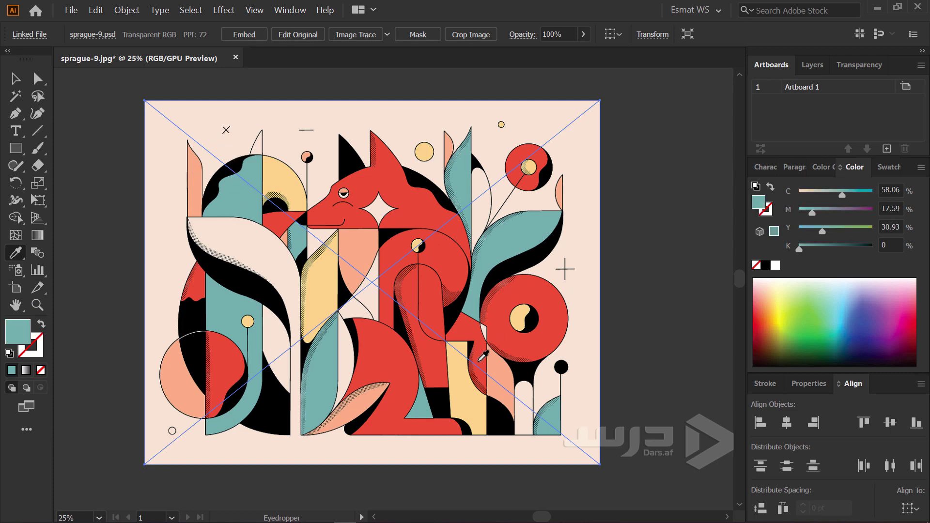
pyautogui.click(15, 79)
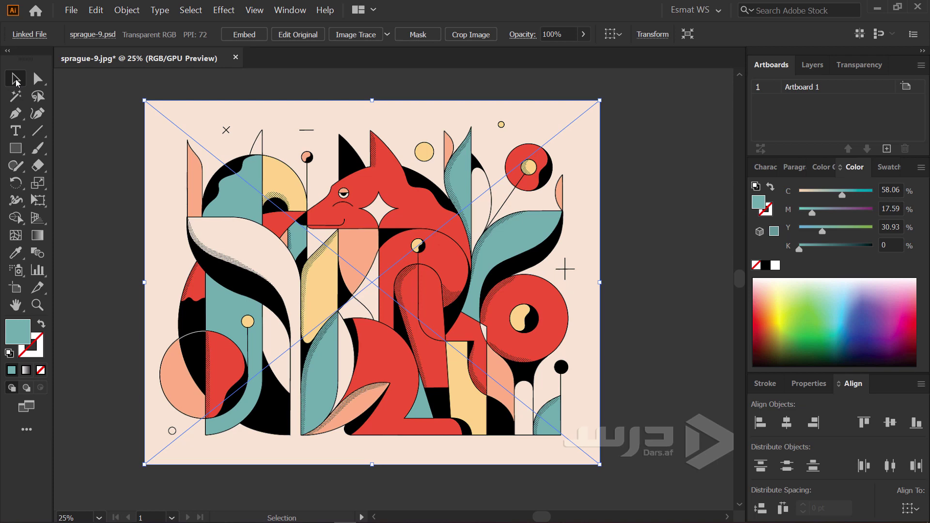
pyautogui.click(104, 296)
pyautogui.click(389, 308)
pyautogui.click(129, 15)
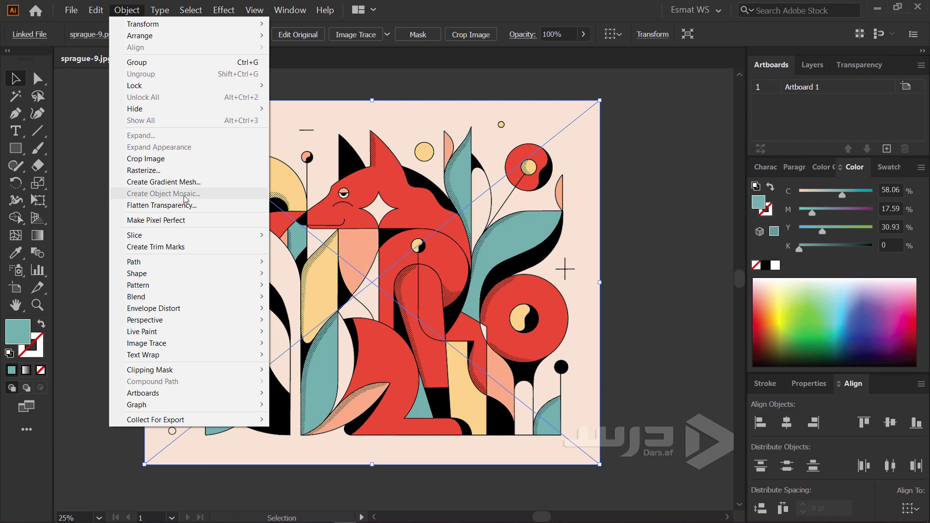
pyautogui.click(392, 169)
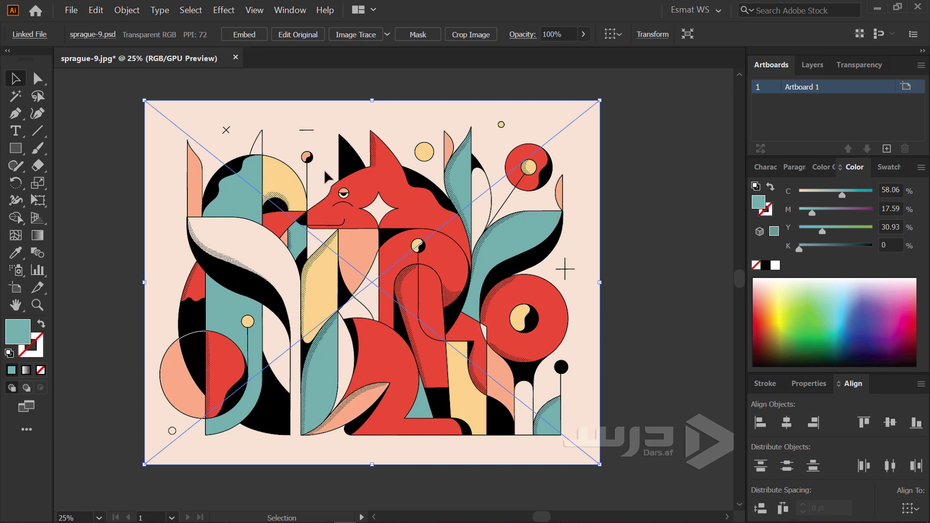
pyautogui.moveTo(390, 169); pyautogui.dragTo(466, 184)
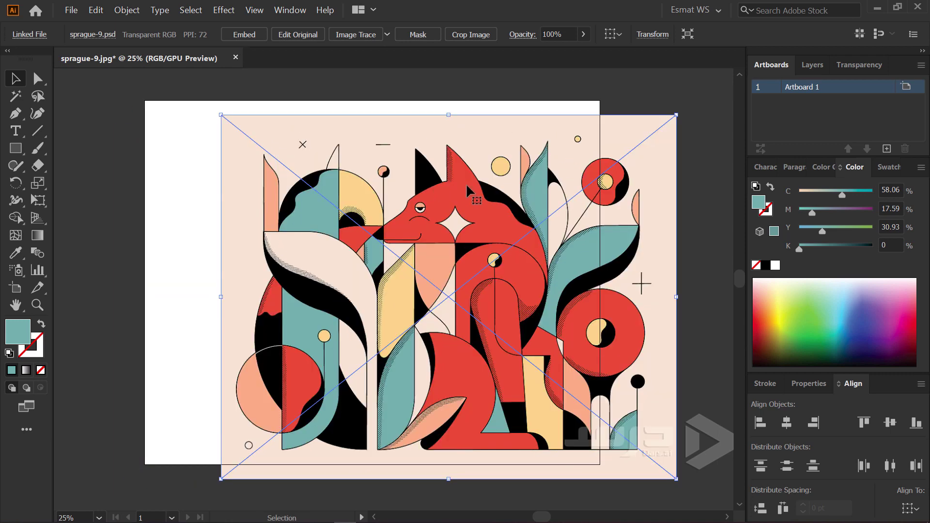
pyautogui.hotkey('ctrl', 'z')
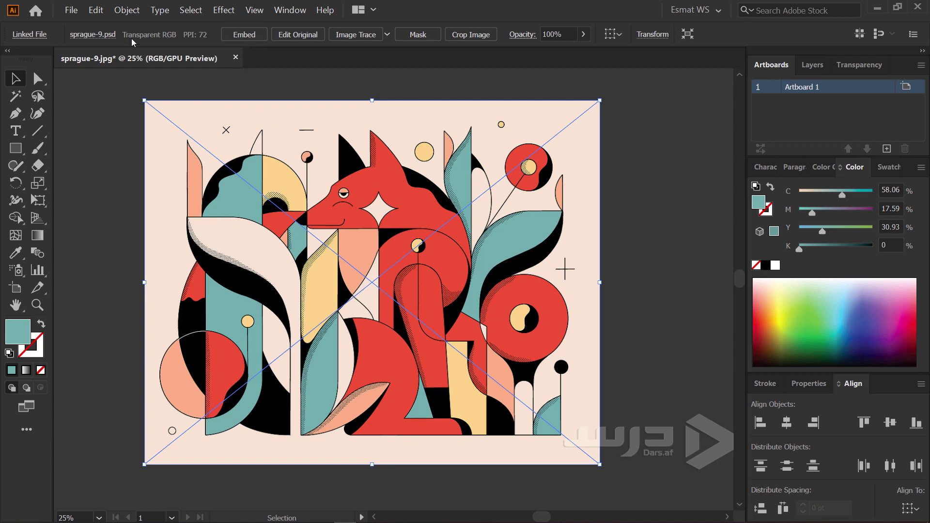
# - Embed sprague-9.psd, accept Photoshop Import Options, and reselect the resulting clip group
pyautogui.click(244, 34)
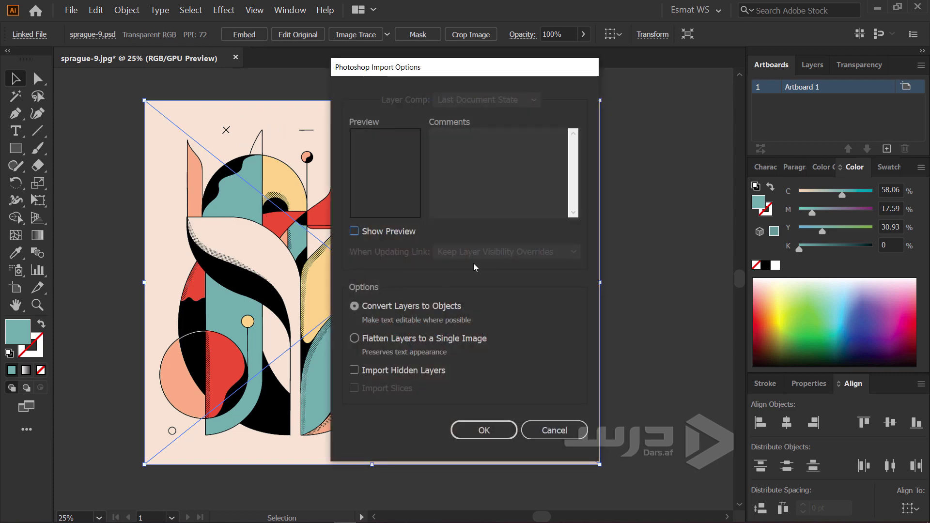
pyautogui.click(481, 430)
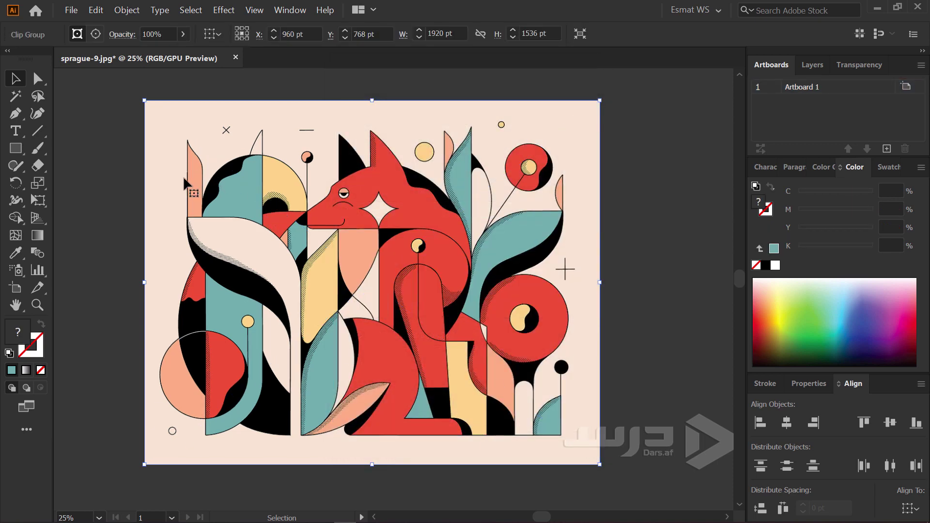
pyautogui.click(141, 202)
pyautogui.click(242, 203)
pyautogui.click(117, 221)
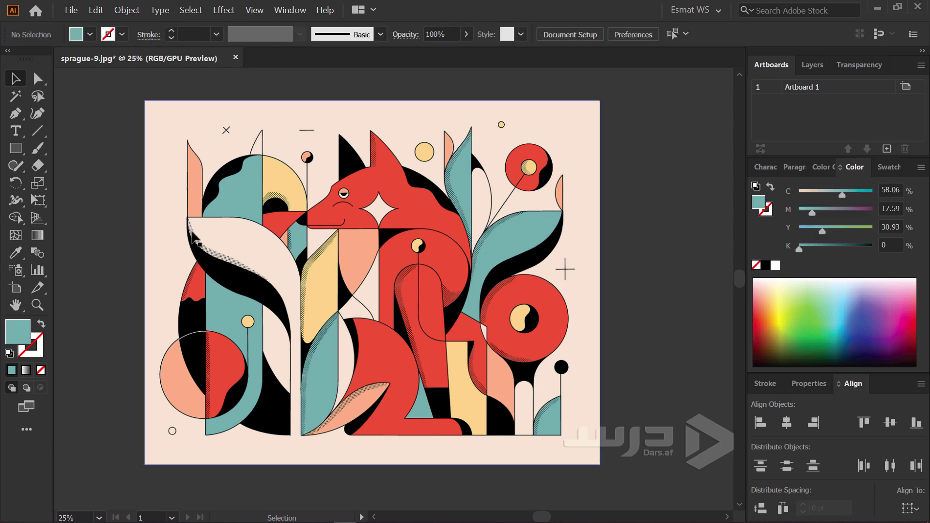
pyautogui.click(193, 237)
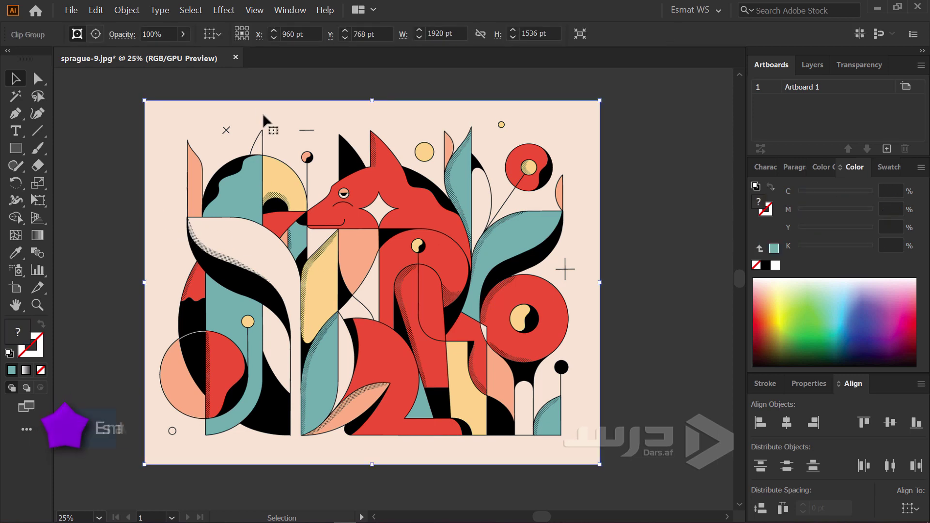
pyautogui.click(127, 11)
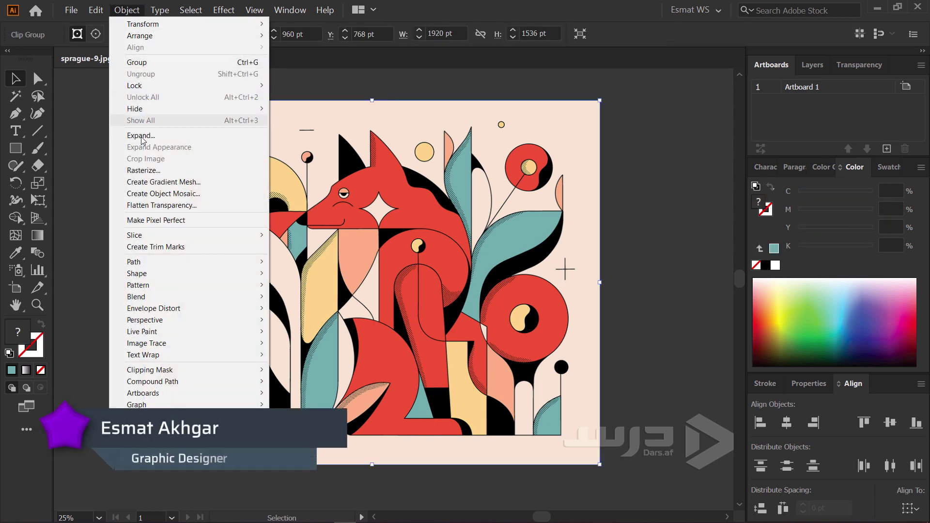
# - Create an object mosaic with 10 tiles wide and 10 tiles high
pyautogui.click(179, 194)
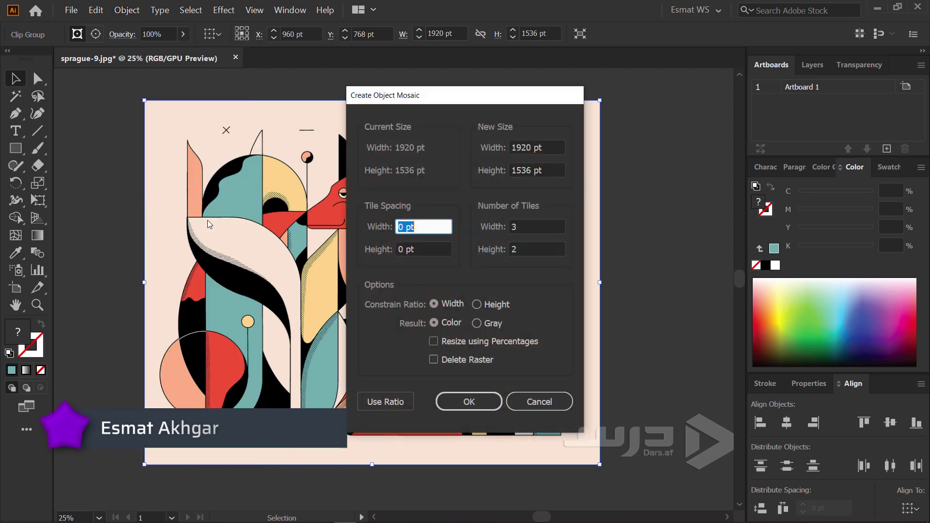
pyautogui.moveTo(474, 100)
pyautogui.mouseDown()
pyautogui.moveTo(540, 88)
pyautogui.moveTo(549, 72)
pyautogui.mouseUp()
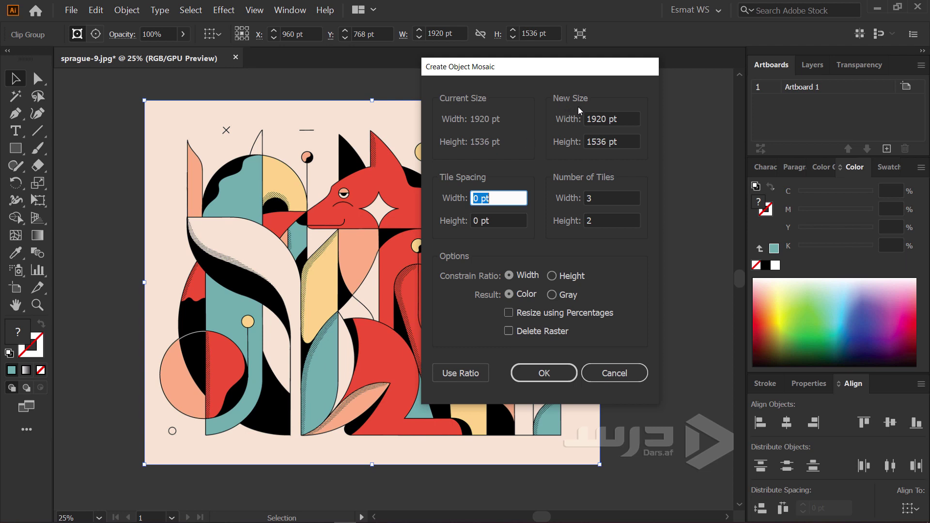
pyautogui.moveTo(621, 119); pyautogui.dragTo(577, 120)
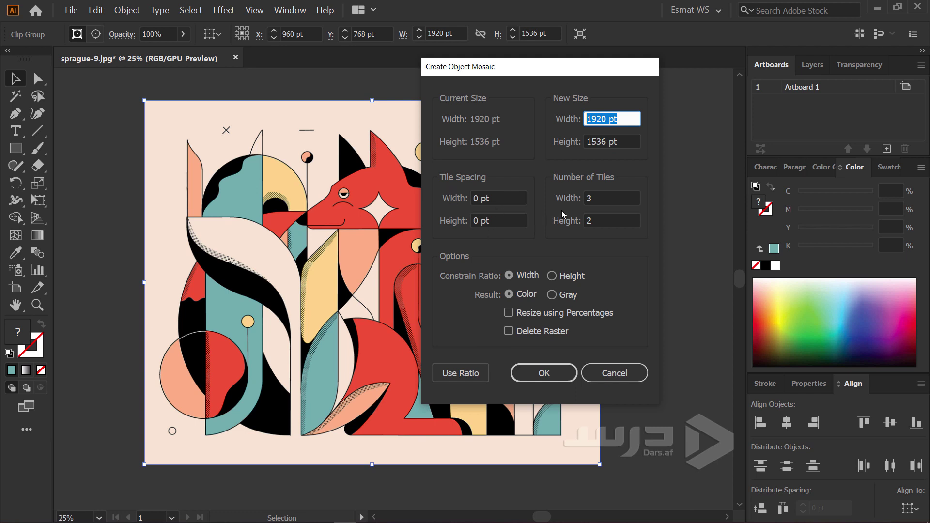
pyautogui.click(606, 199)
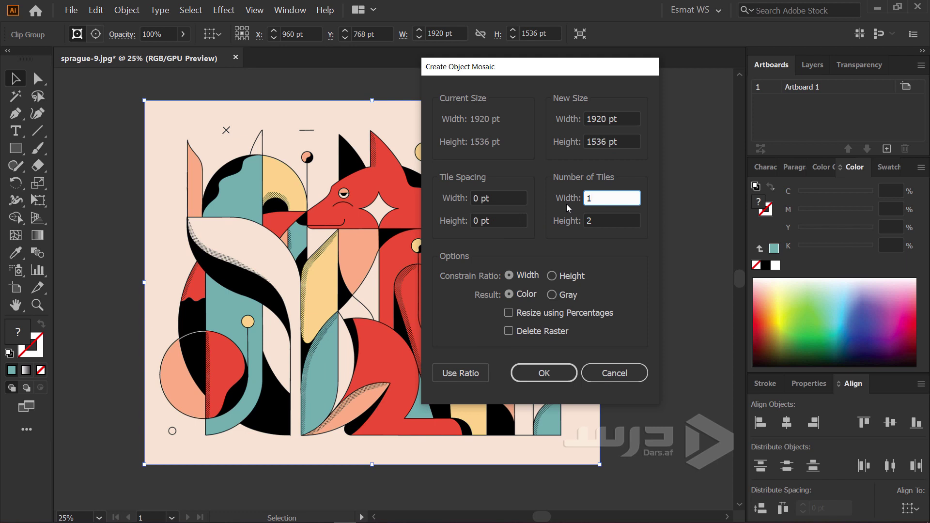
pyautogui.write('0')
pyautogui.press('Tab')
pyautogui.write('1')
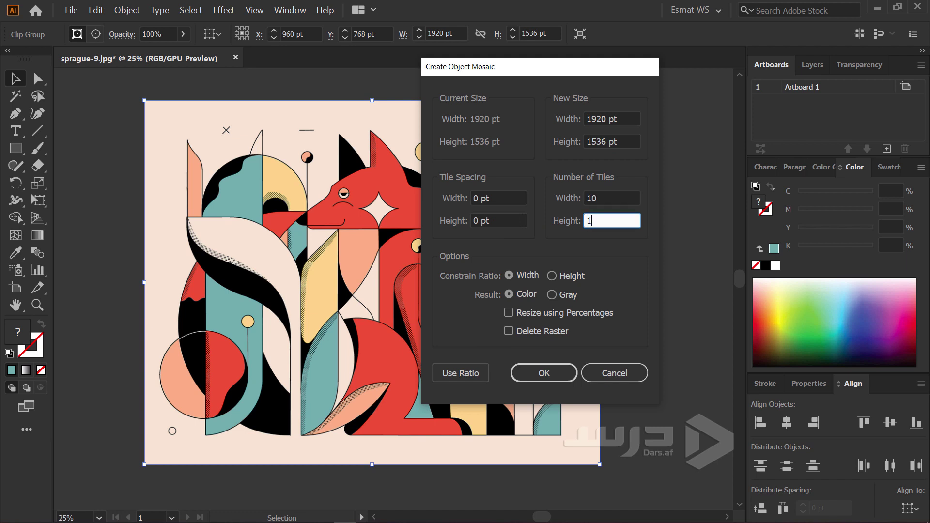
pyautogui.click(609, 197)
pyautogui.click(609, 221)
pyautogui.click(611, 198)
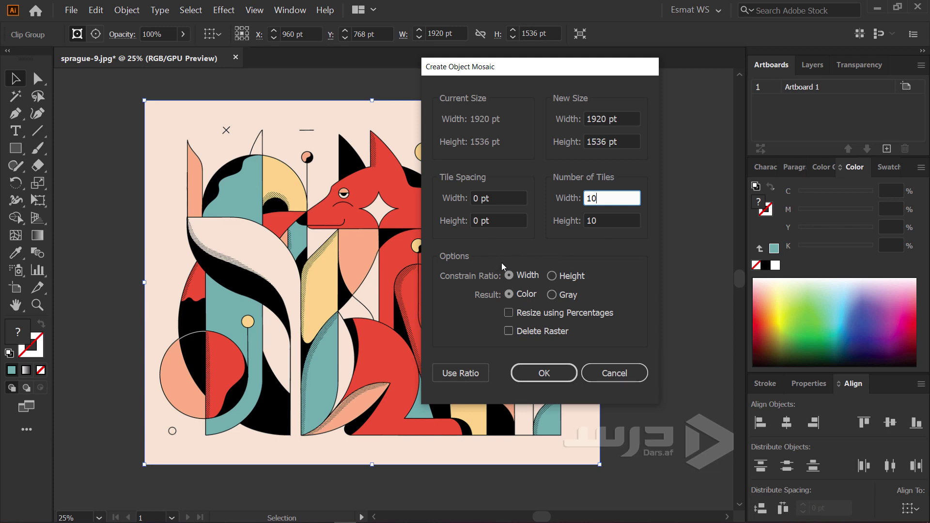
pyautogui.click(547, 372)
pyautogui.click(545, 372)
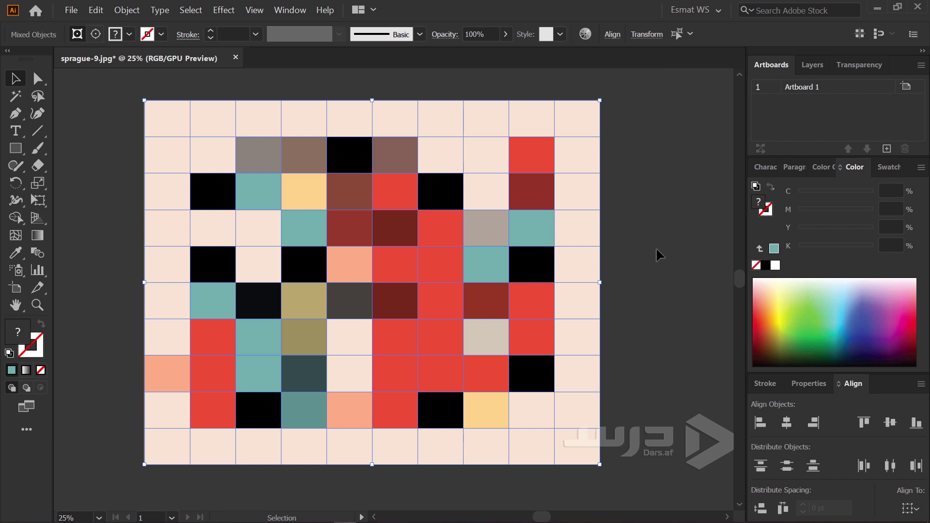
# - Select the mosaic group, undoing an accidental move off the artboard
pyautogui.click(656, 247)
pyautogui.moveTo(391, 263); pyautogui.dragTo(628, 287)
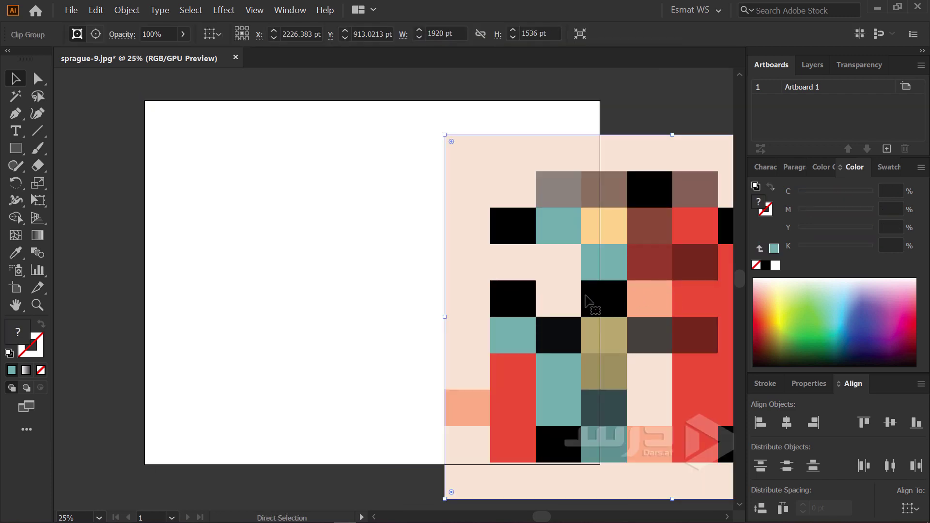
pyautogui.hotkey('ctrl', 'z')
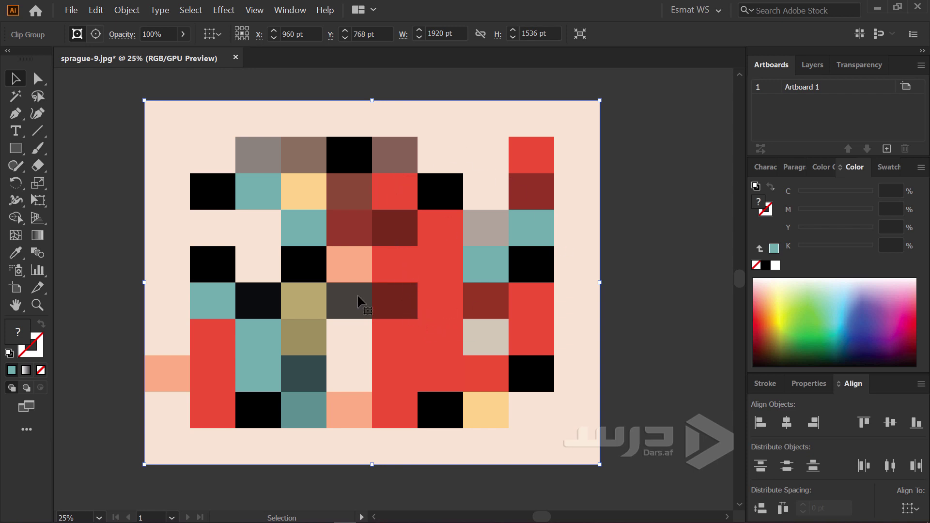
pyautogui.press('ctrl')
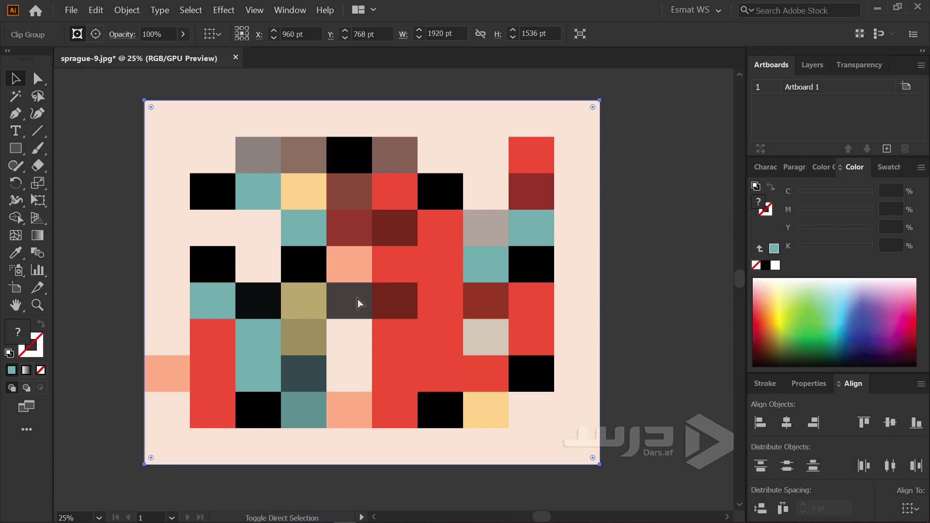
pyautogui.hotkey('ctrl', 'shift', 'a')
pyautogui.click(459, 287)
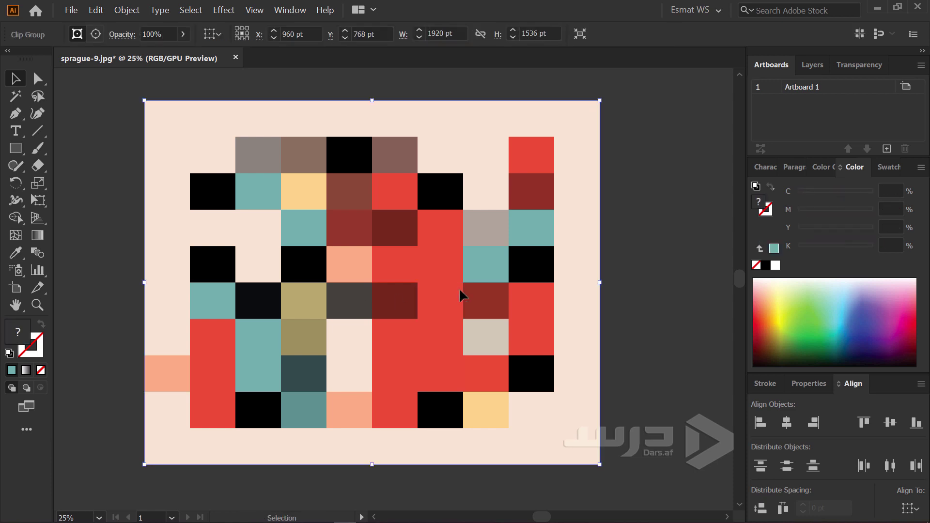
# - Ungroup the tile grid with Shift+Ctrl+G and deselect all tiles
pyautogui.press('ctrl')
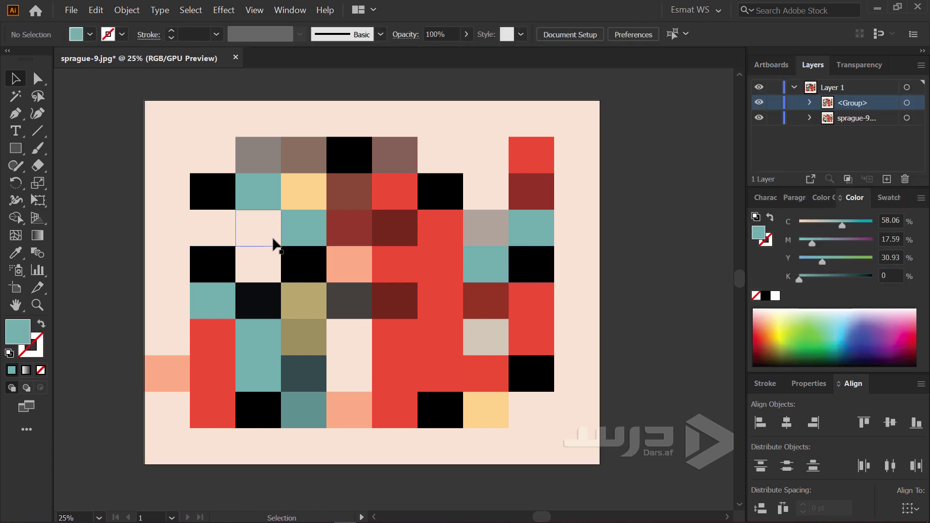
pyautogui.click(314, 190)
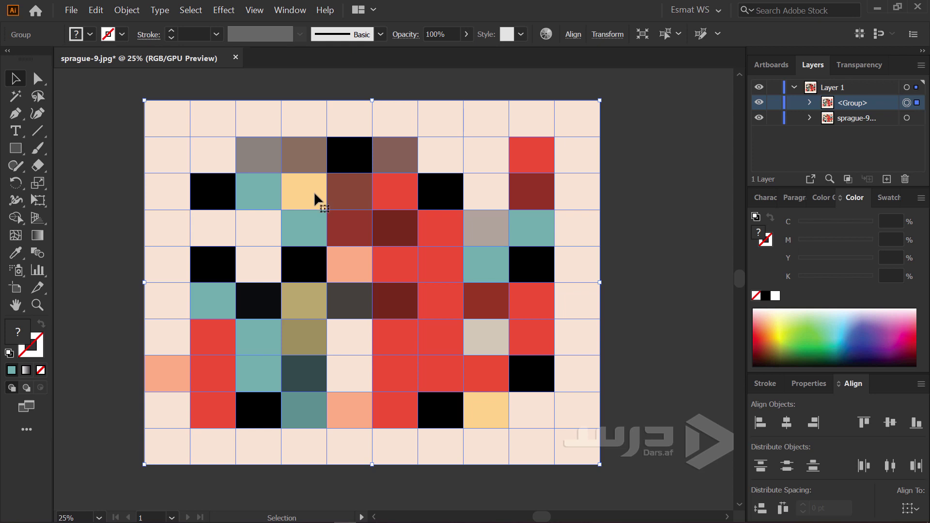
pyautogui.press('ctrl')
pyautogui.hotkey('ctrl', 'shift', 'g')
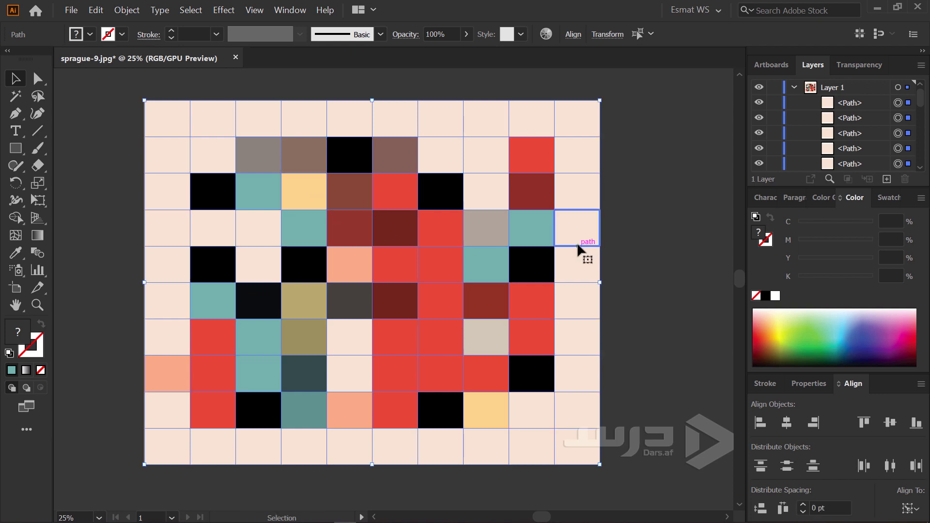
pyautogui.click(615, 232)
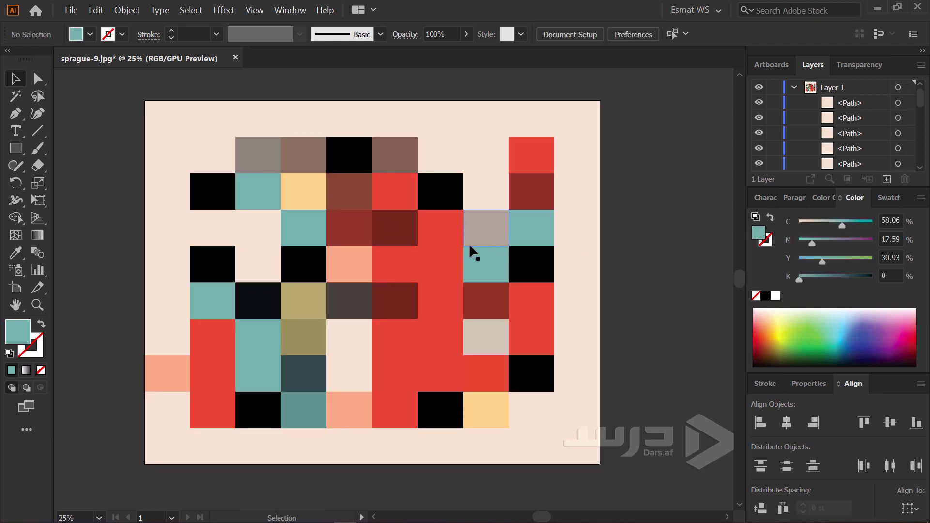
# - Drag red, brown, olive, teal and yellow tiles into a column right of the artboard
pyautogui.click(442, 254)
pyautogui.moveTo(442, 254); pyautogui.dragTo(671, 294)
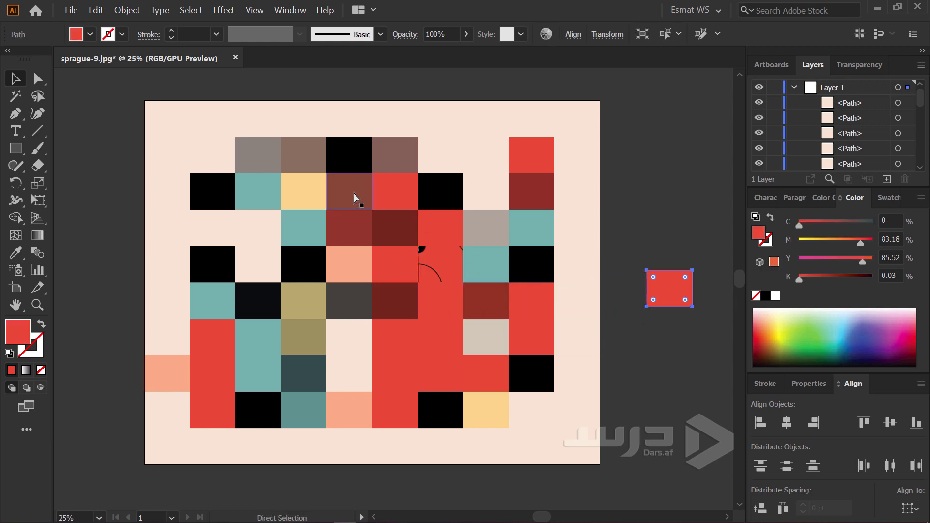
pyautogui.moveTo(354, 194)
pyautogui.mouseDown()
pyautogui.moveTo(598, 250)
pyautogui.moveTo(676, 246)
pyautogui.mouseUp()
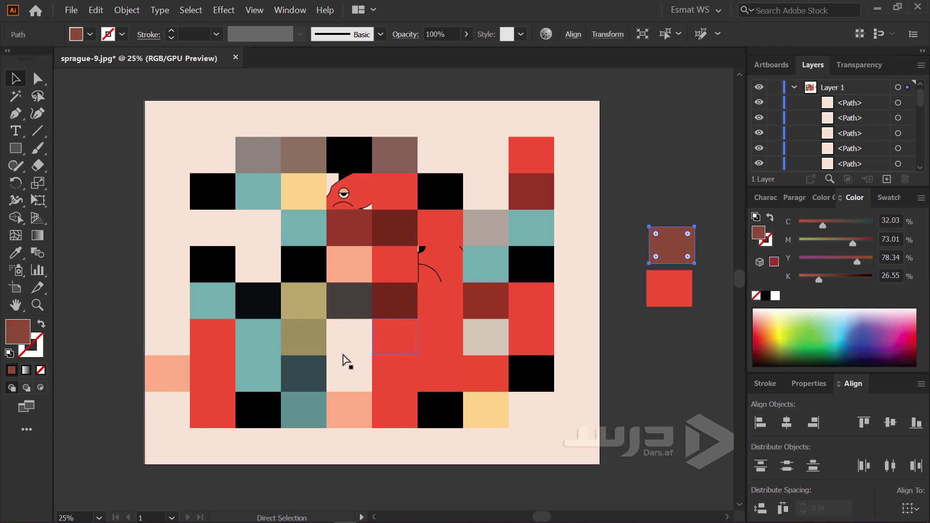
pyautogui.moveTo(307, 345); pyautogui.dragTo(682, 346)
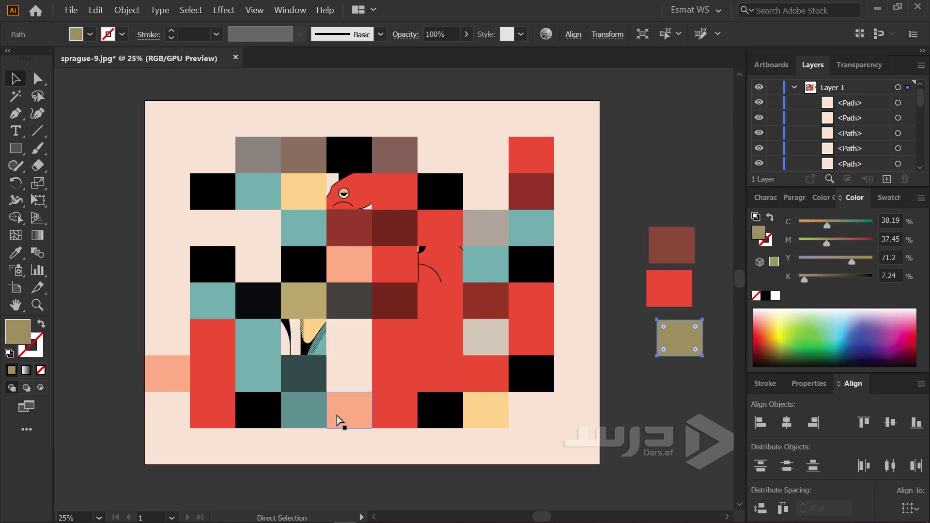
pyautogui.moveTo(271, 383); pyautogui.dragTo(670, 396)
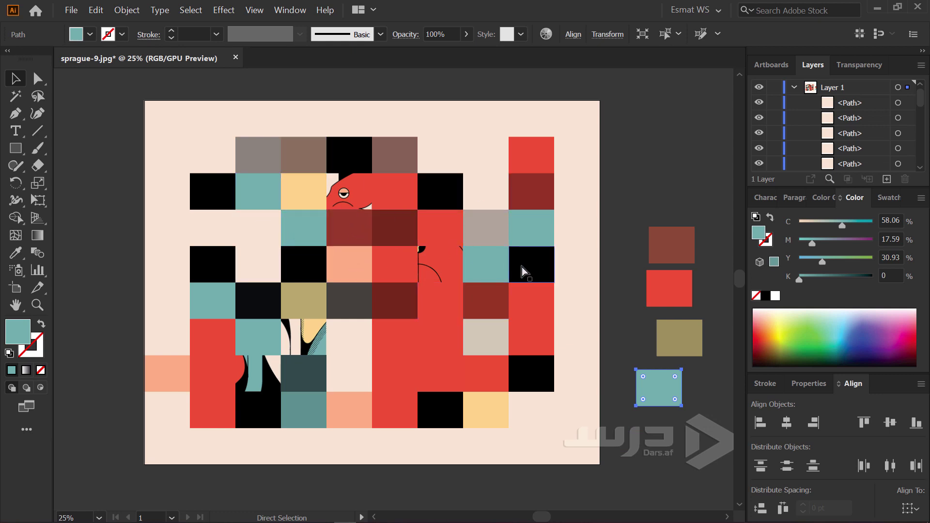
pyautogui.moveTo(309, 196)
pyautogui.mouseDown()
pyautogui.moveTo(680, 192)
pyautogui.moveTo(661, 145)
pyautogui.mouseUp()
pyautogui.click(681, 213)
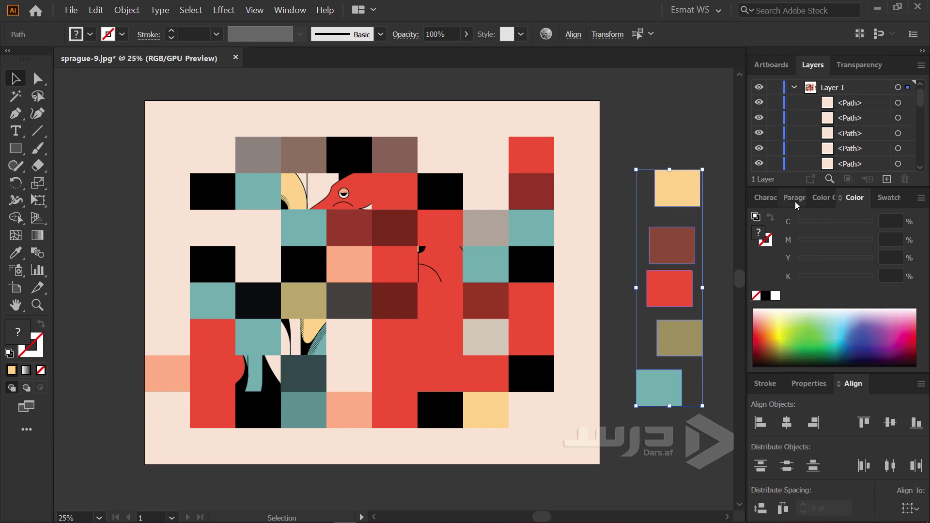
# - Create a swatch colour group named 'Image Colors' from the five selected tiles
pyautogui.click(890, 198)
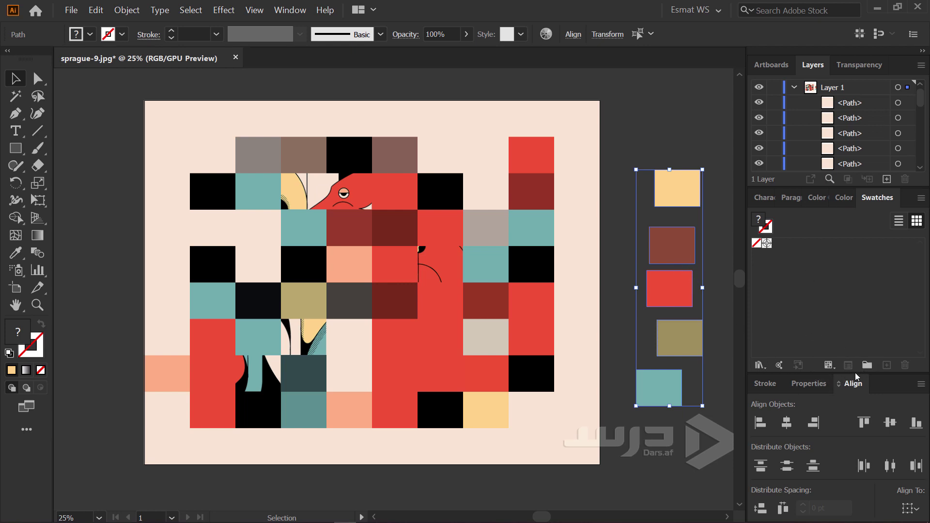
pyautogui.click(871, 367)
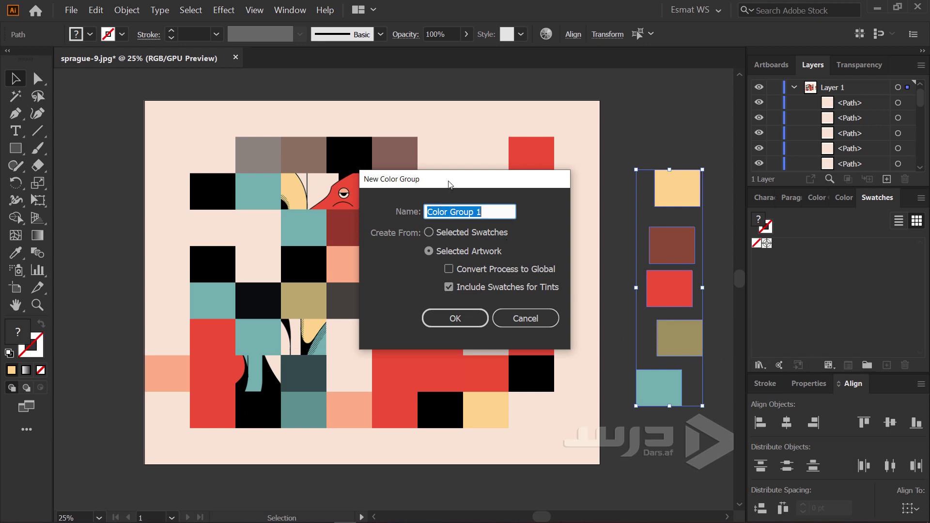
pyautogui.moveTo(449, 184); pyautogui.dragTo(440, 171)
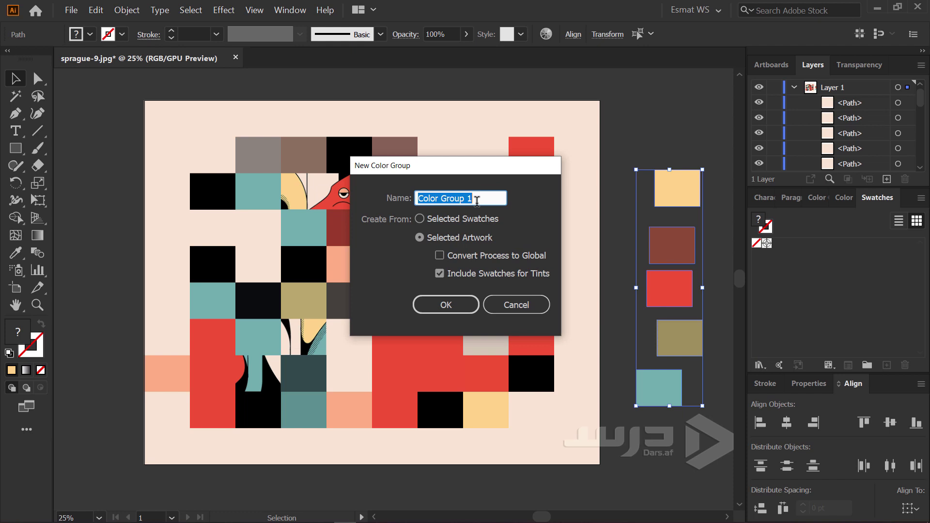
pyautogui.write('Image C')
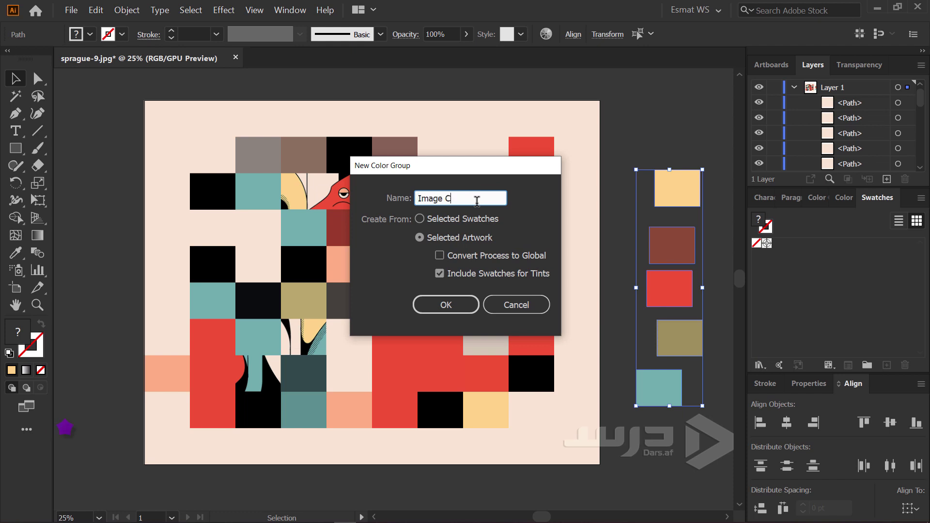
pyautogui.write('olors')
pyautogui.click(444, 307)
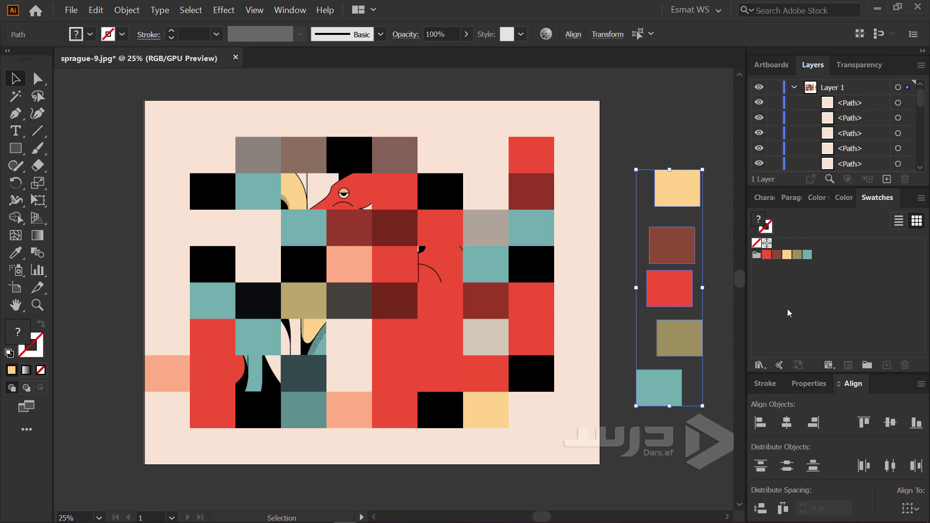
pyautogui.click(757, 256)
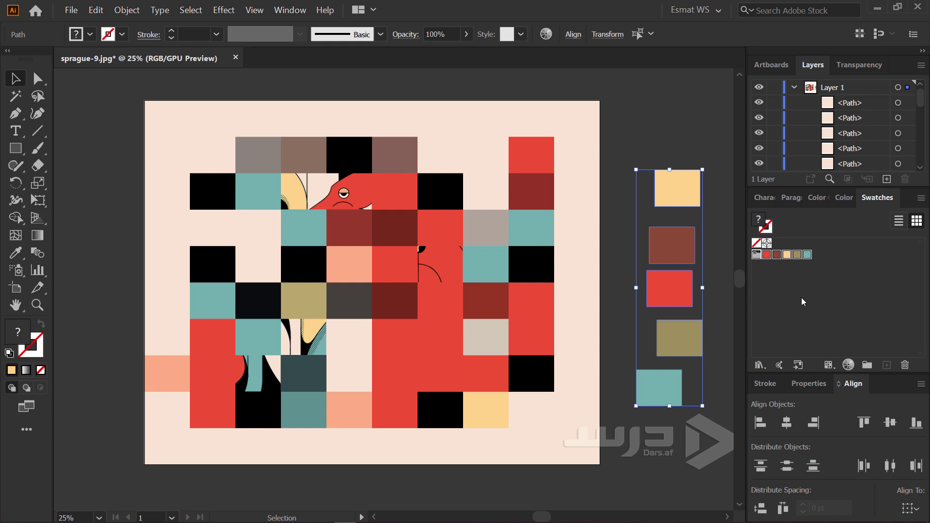
pyautogui.click(799, 369)
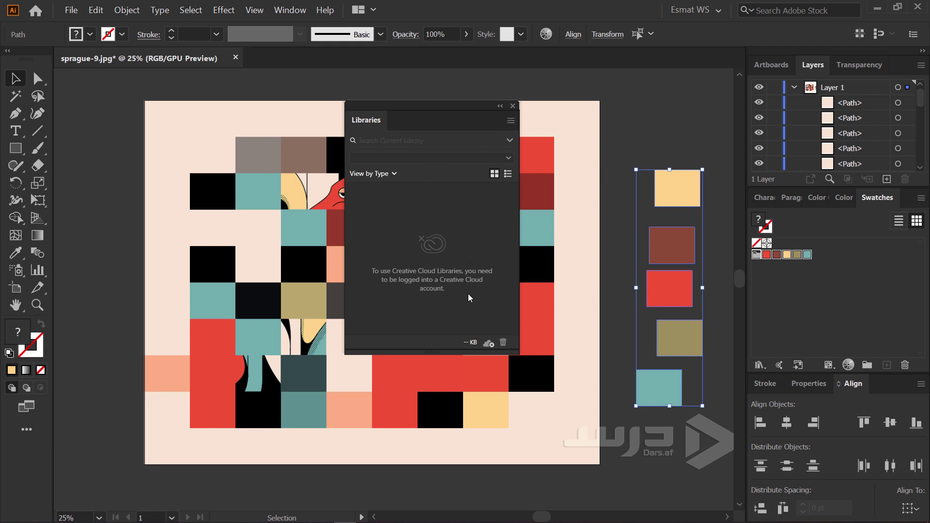
pyautogui.click(513, 106)
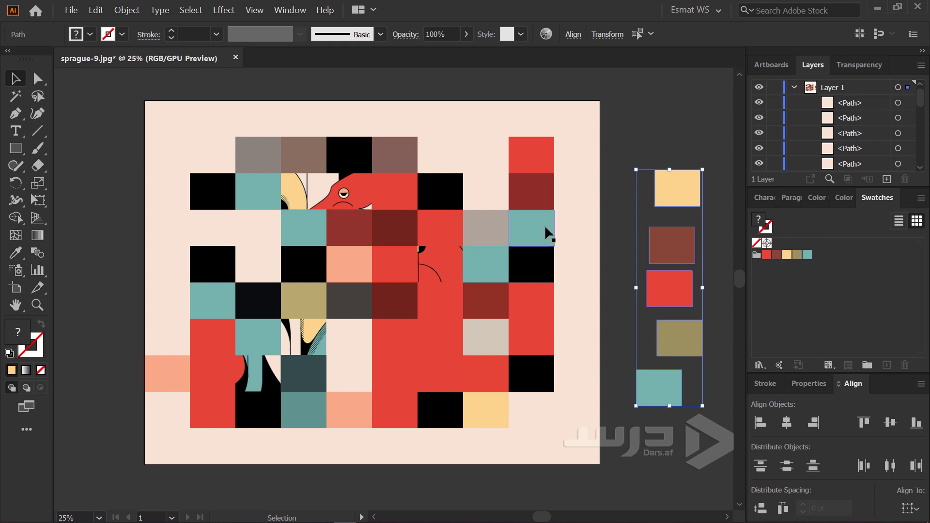
# - Marquee-select and delete all artwork, then undo the deletion
pyautogui.click(661, 150)
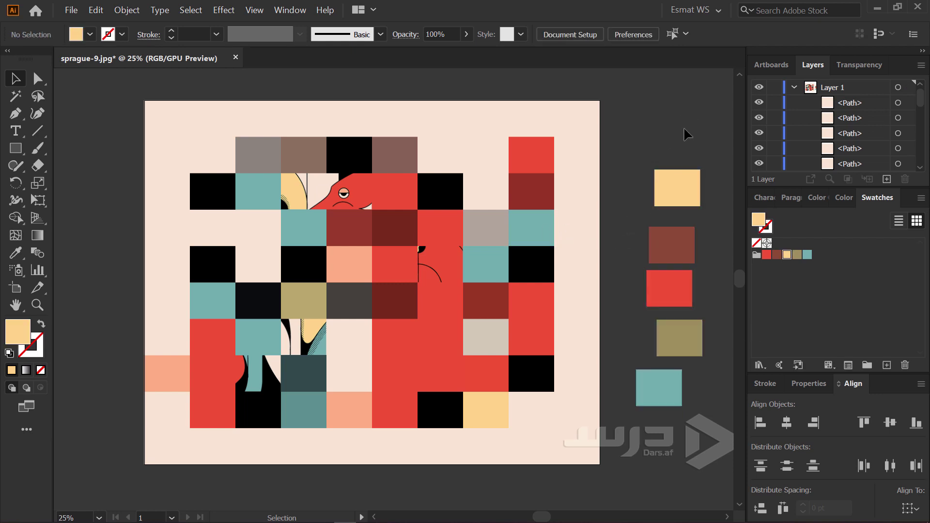
pyautogui.moveTo(688, 134); pyautogui.dragTo(130, 431)
pyautogui.press('Delete')
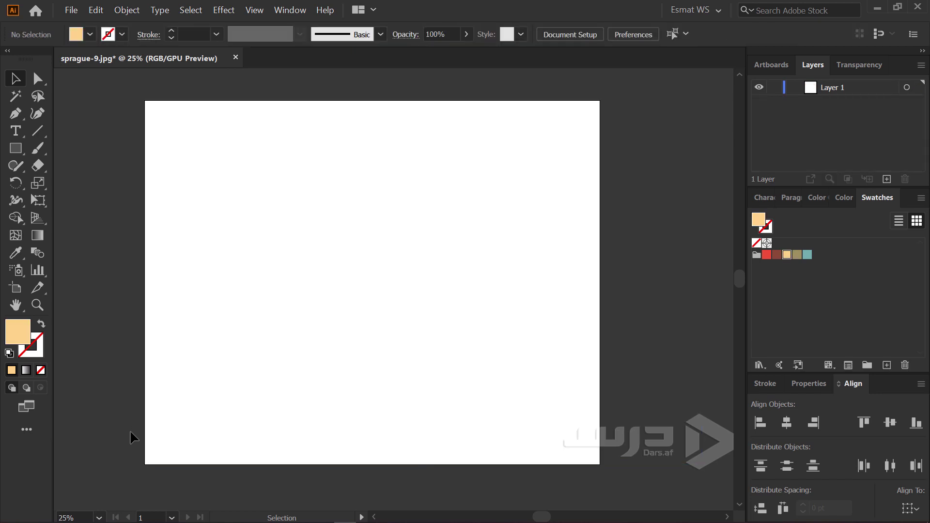
pyautogui.hotkey('ctrl', 'z')
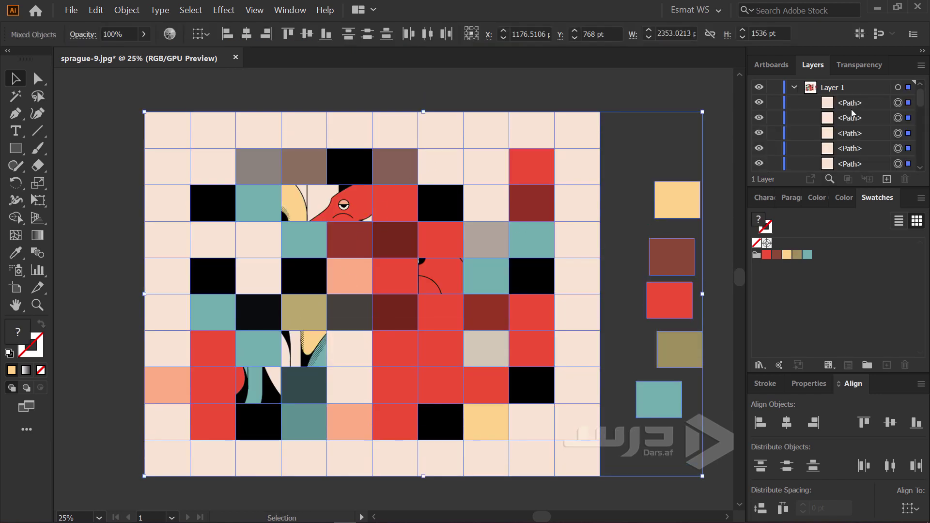
pyautogui.scroll(-5, 845, 138)
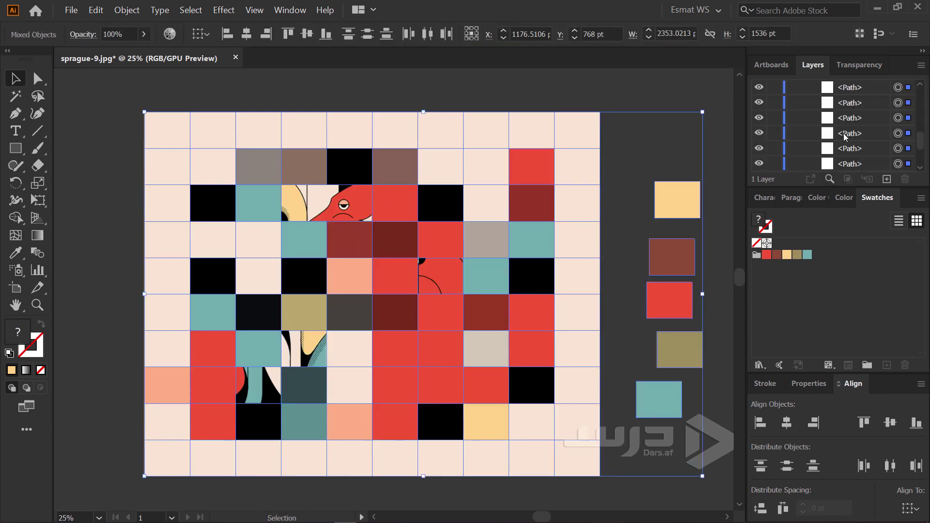
pyautogui.scroll(-1, 845, 138)
# - Hide the illustration and delete all mosaic tiles, side swatches and leftover bottom row
pyautogui.click(758, 165)
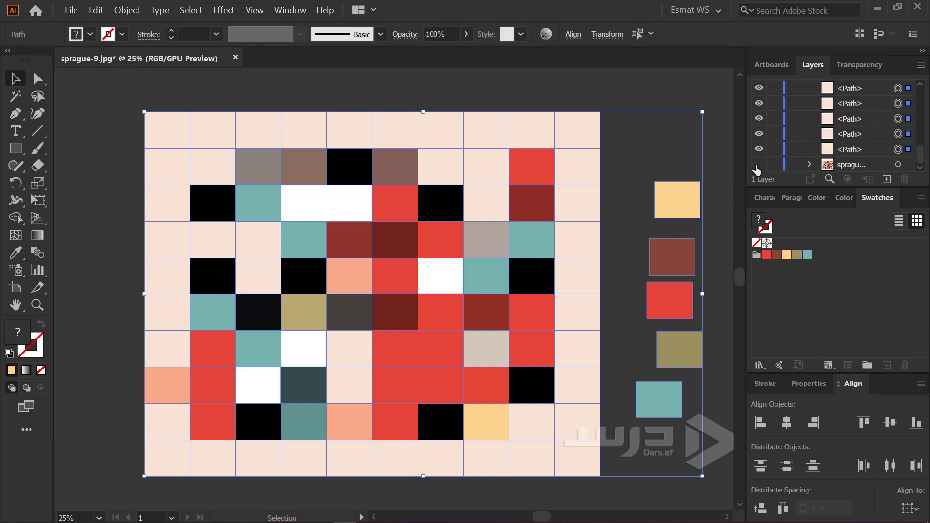
pyautogui.click(681, 88)
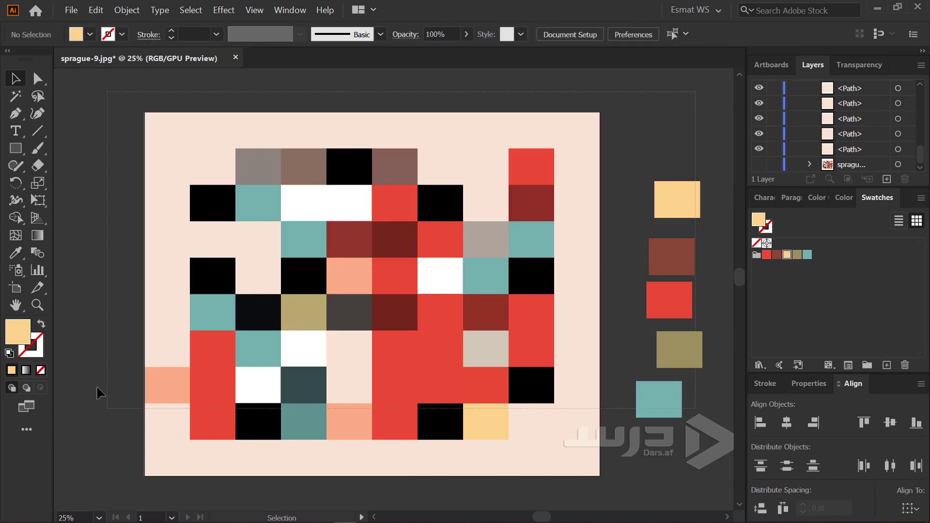
pyautogui.hotkey('ctrl', 'a')
pyautogui.press('Delete')
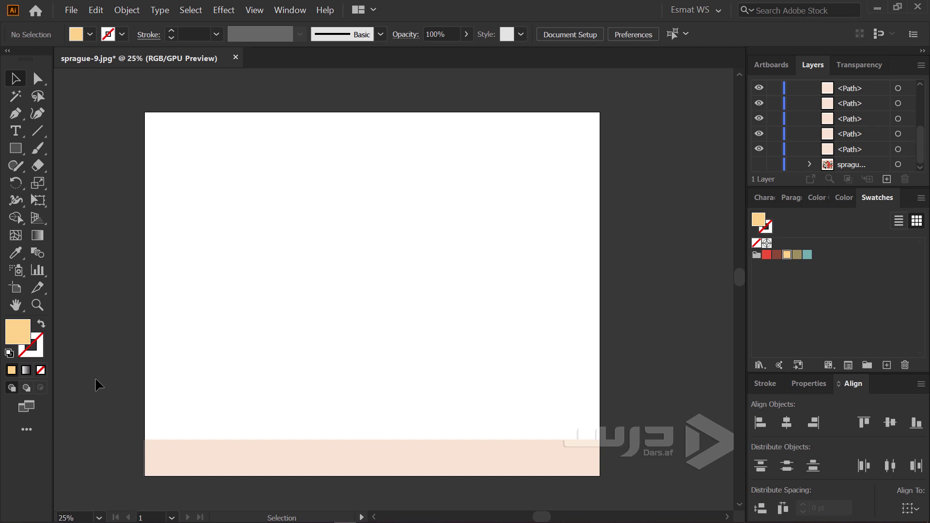
pyautogui.moveTo(97, 389); pyautogui.dragTo(694, 479)
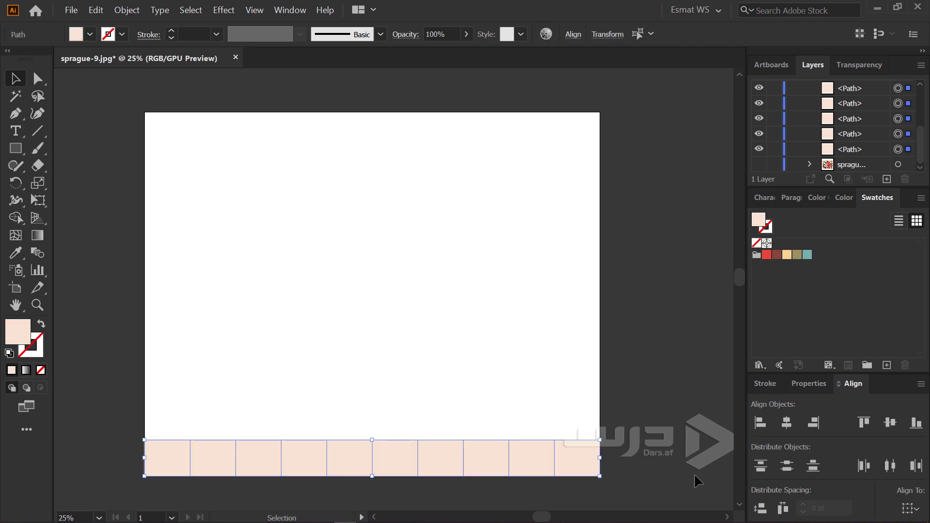
pyautogui.press('Delete')
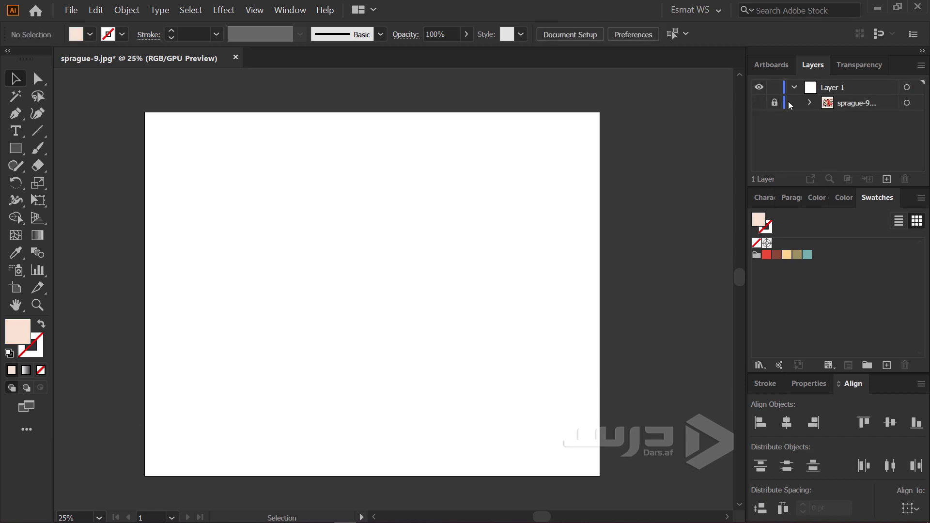
# - Show the illustration, delete its clipping path, and drag the image onto Layer 1
pyautogui.click(759, 102)
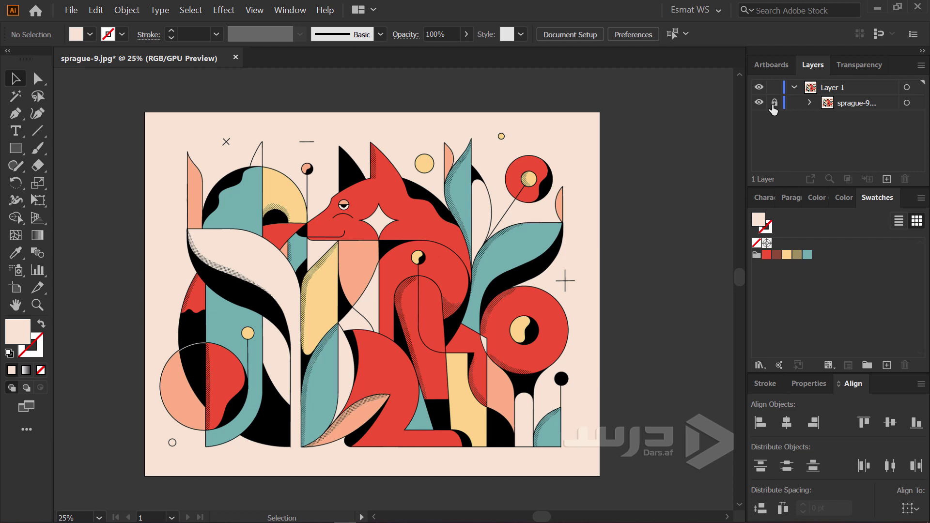
pyautogui.click(810, 103)
pyautogui.click(847, 121)
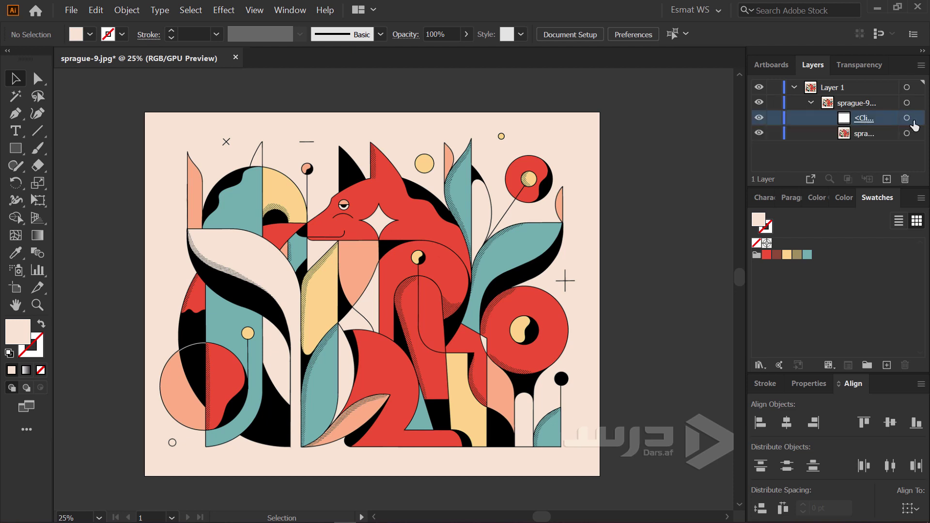
pyautogui.click(907, 118)
pyautogui.press('Delete')
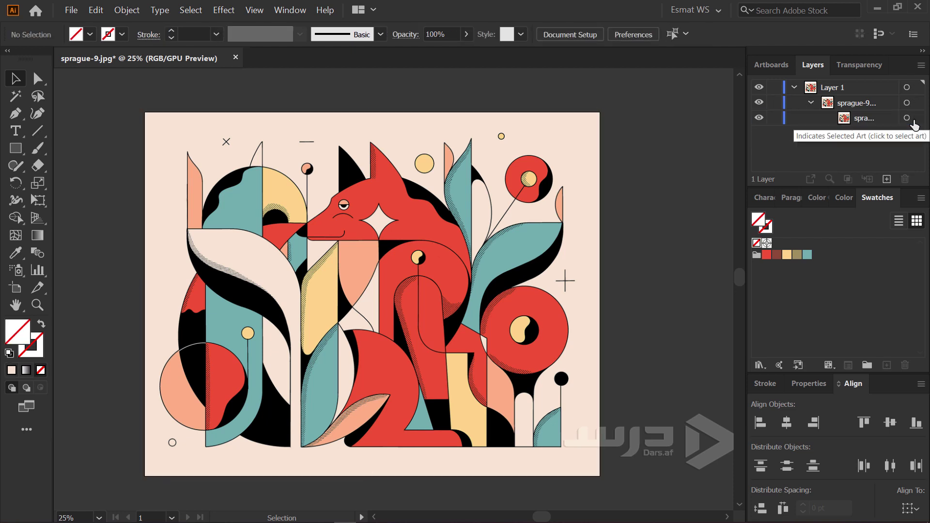
pyautogui.click(866, 119)
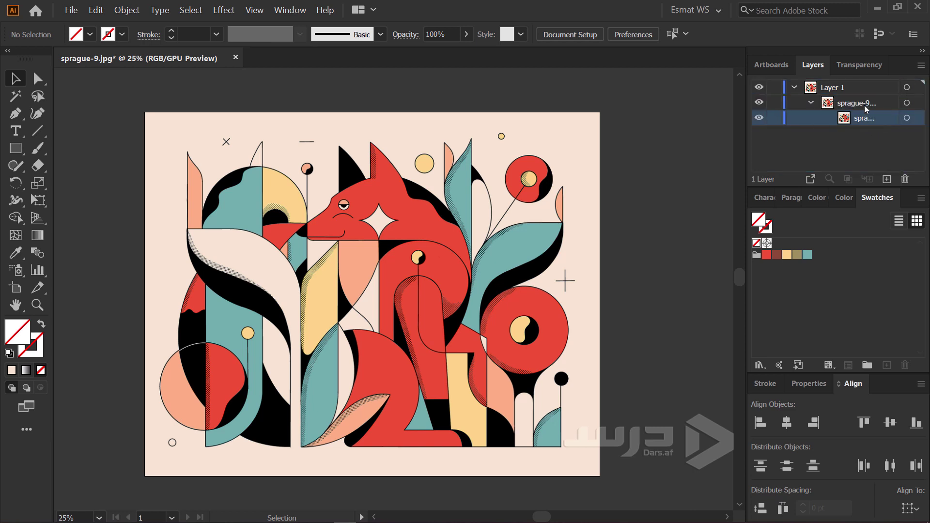
pyautogui.moveTo(860, 119); pyautogui.dragTo(843, 101)
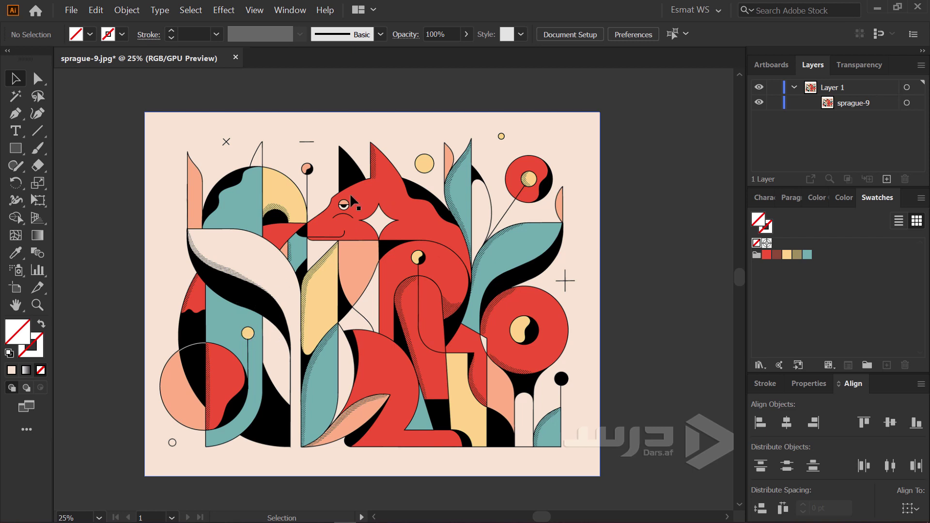
# - Make an object mosaic of the embedded image with 10 tiles wide and 8 high
pyautogui.click(333, 199)
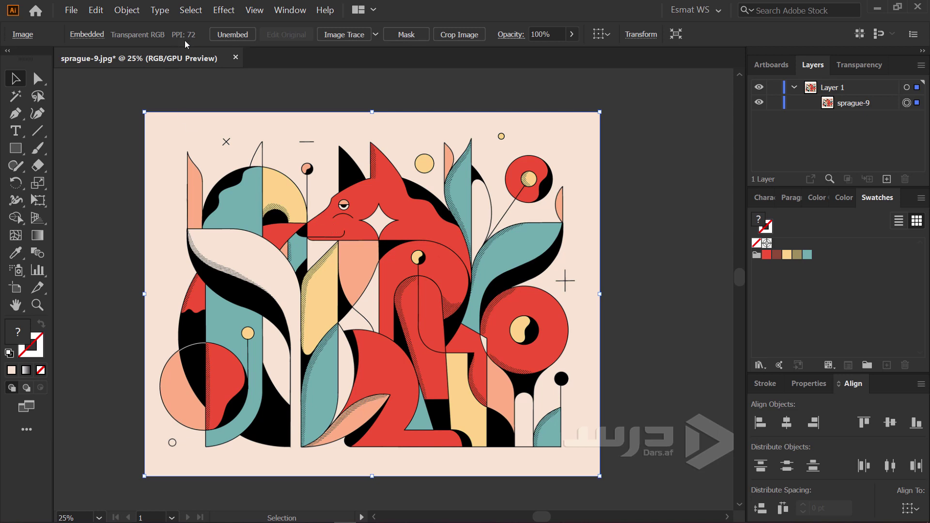
pyautogui.click(127, 11)
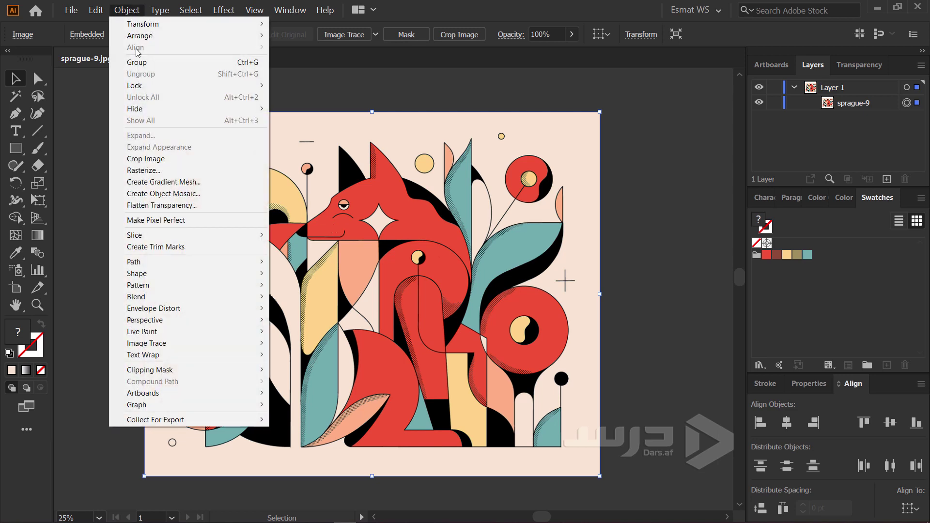
pyautogui.click(149, 193)
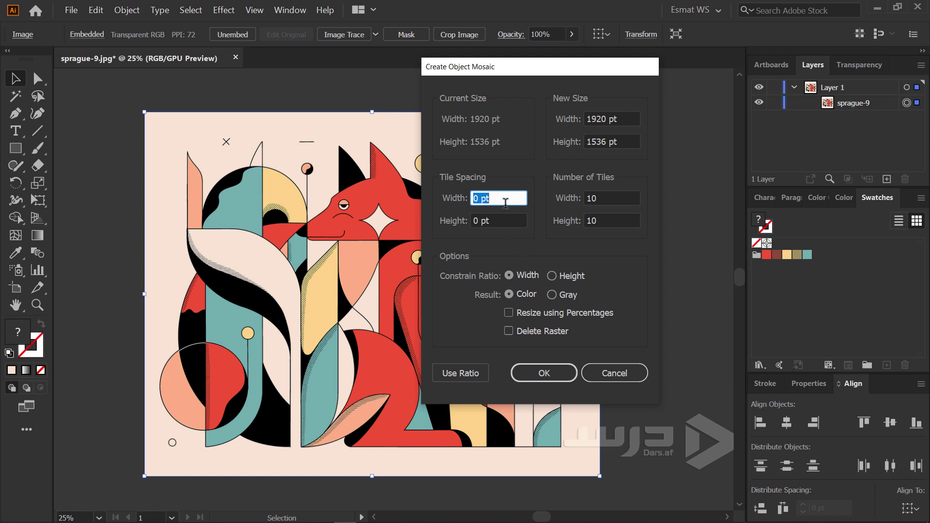
pyautogui.click(605, 197)
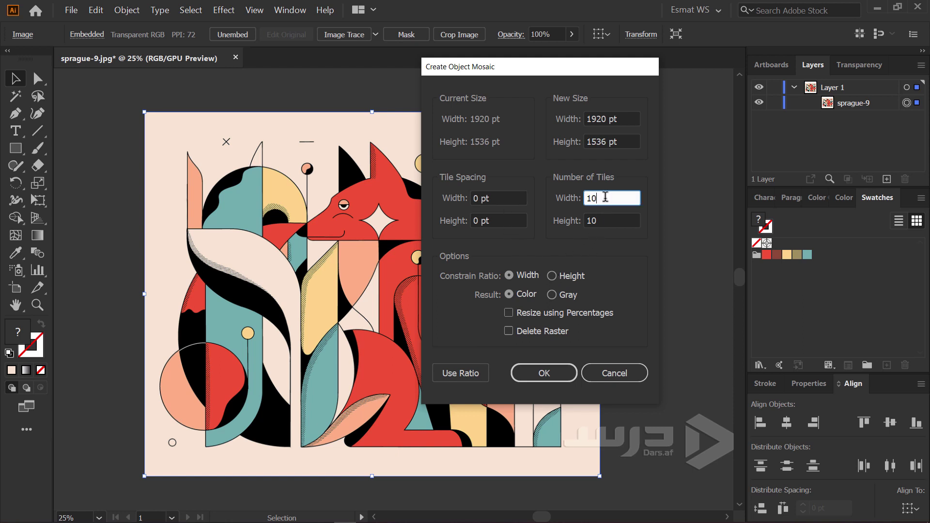
pyautogui.doubleClick(605, 198)
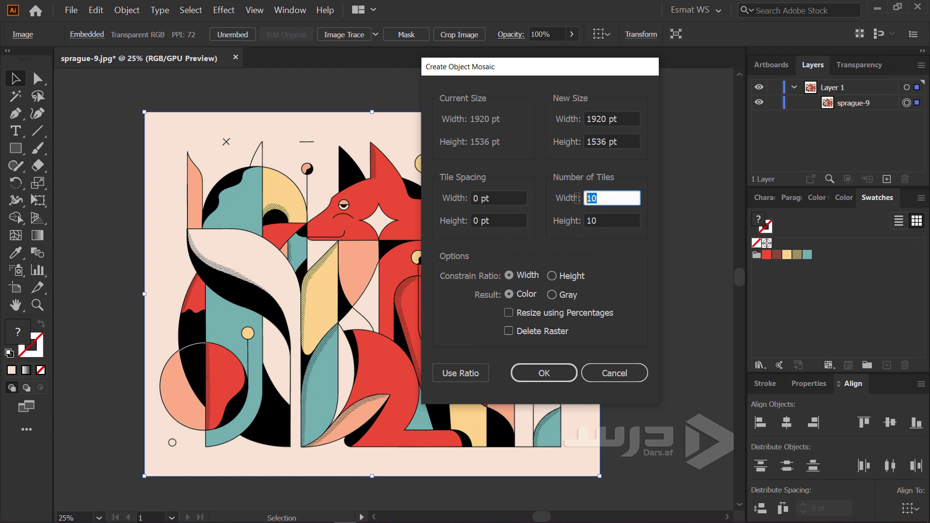
pyautogui.doubleClick(608, 222)
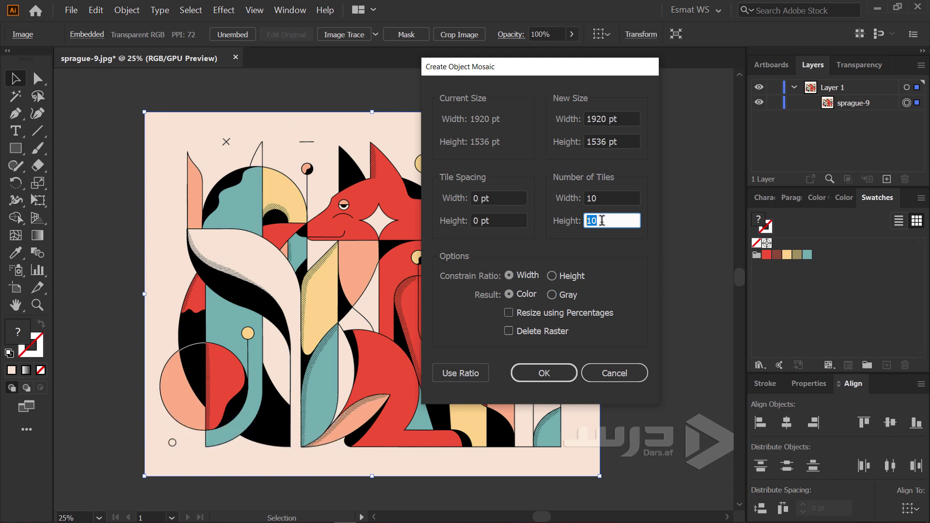
pyautogui.click(456, 374)
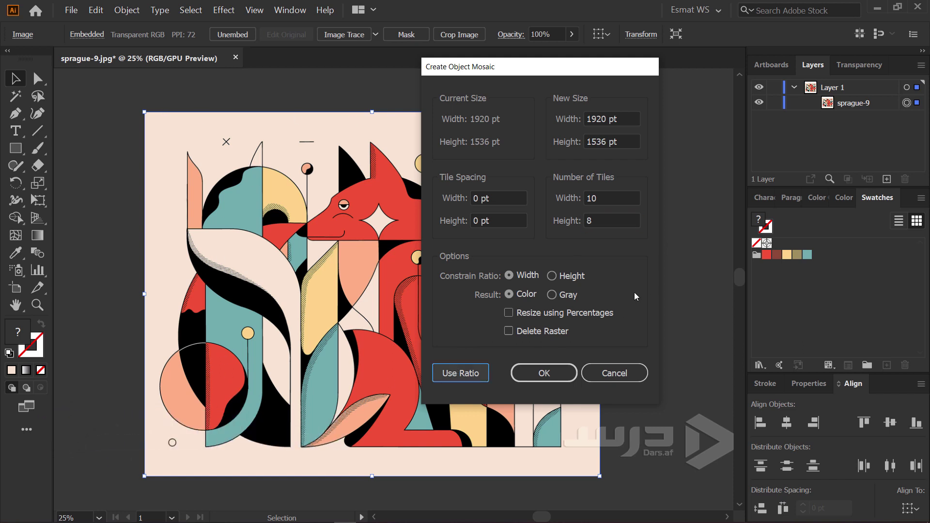
pyautogui.moveTo(565, 70); pyautogui.dragTo(762, 77)
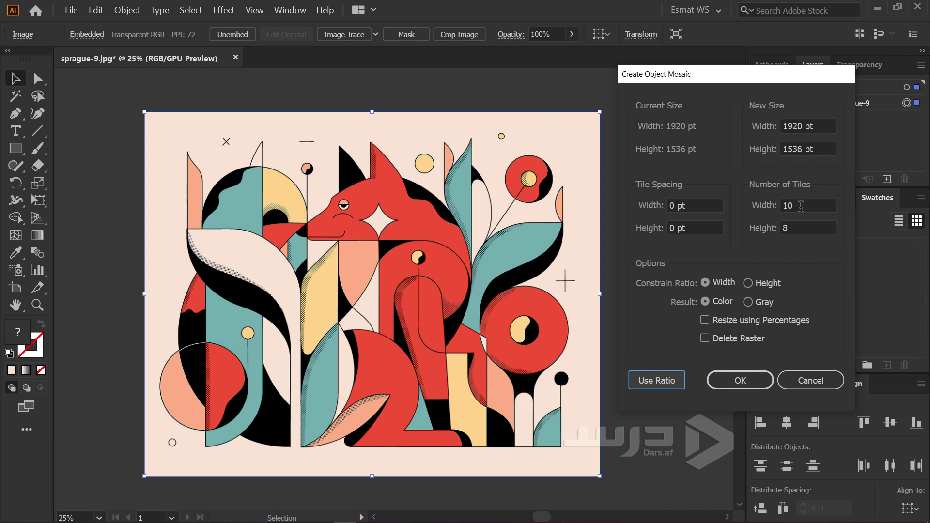
pyautogui.doubleClick(802, 206)
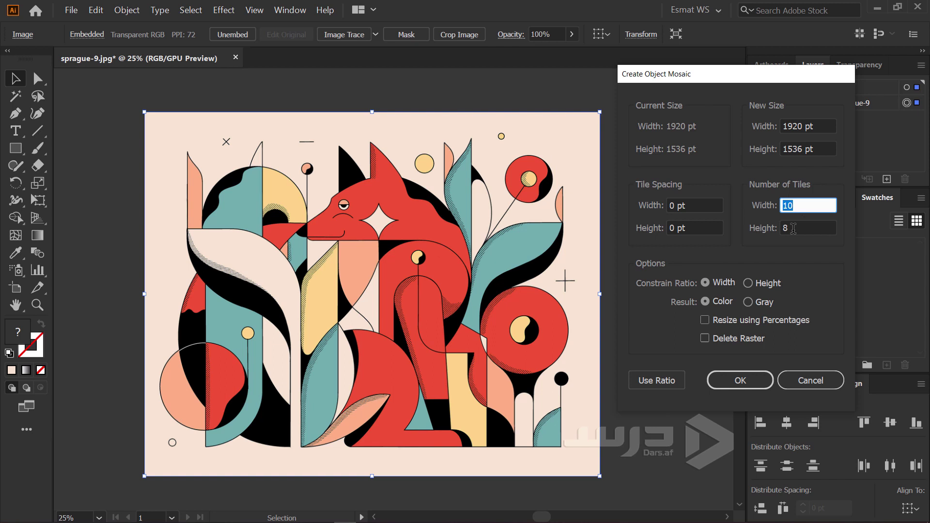
pyautogui.moveTo(793, 228); pyautogui.dragTo(780, 228)
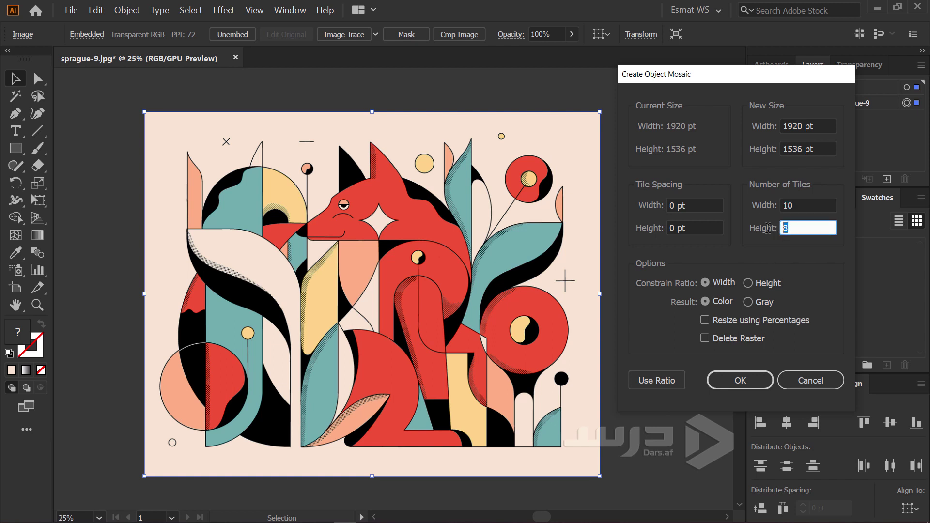
pyautogui.click(731, 381)
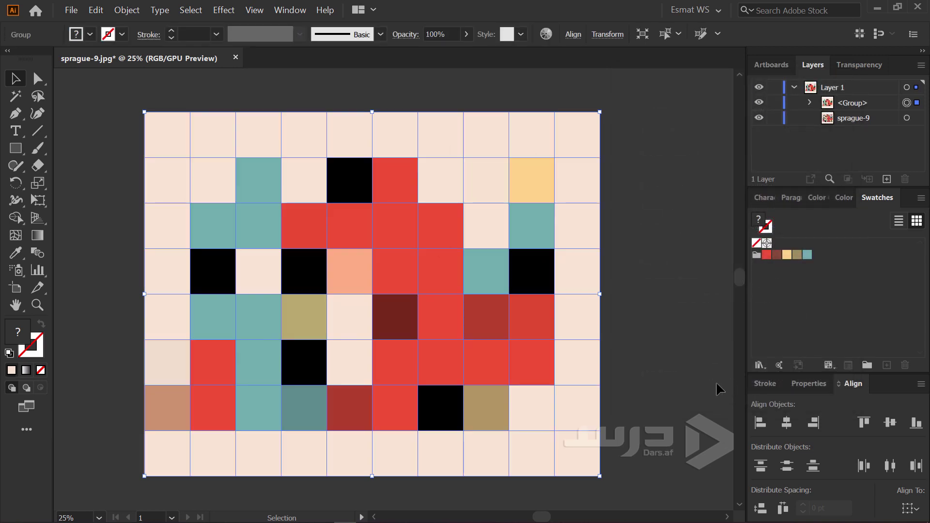
# - Zoom in and out on the 10×8 mosaic and ungroup it with Shift+Ctrl+G
pyautogui.scroll(5, 395, 276)
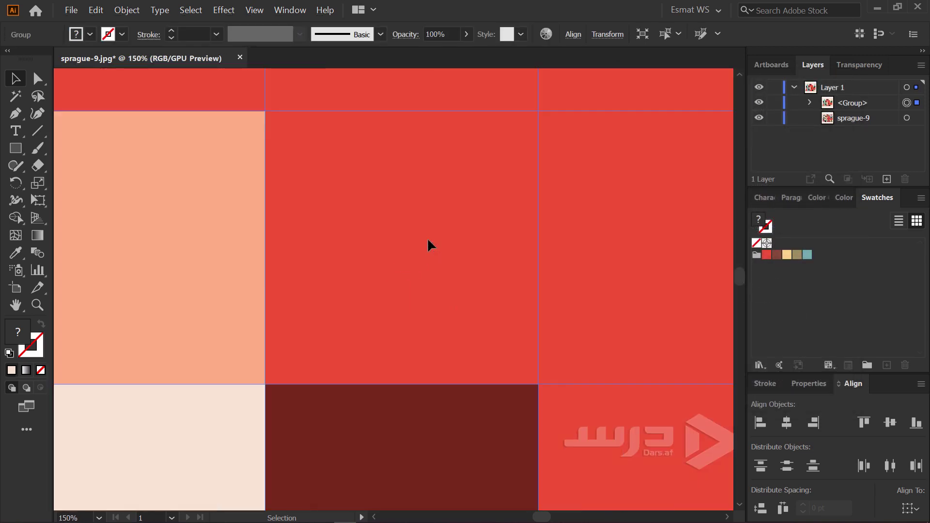
pyautogui.scroll(-5, 427, 240)
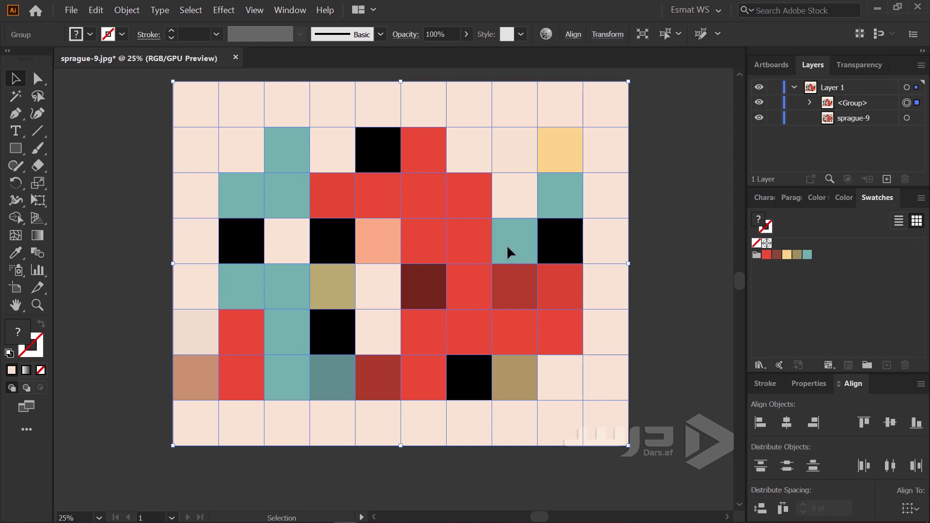
pyautogui.press('ctrl')
pyautogui.hotkey('ctrl', 'shift', 'g')
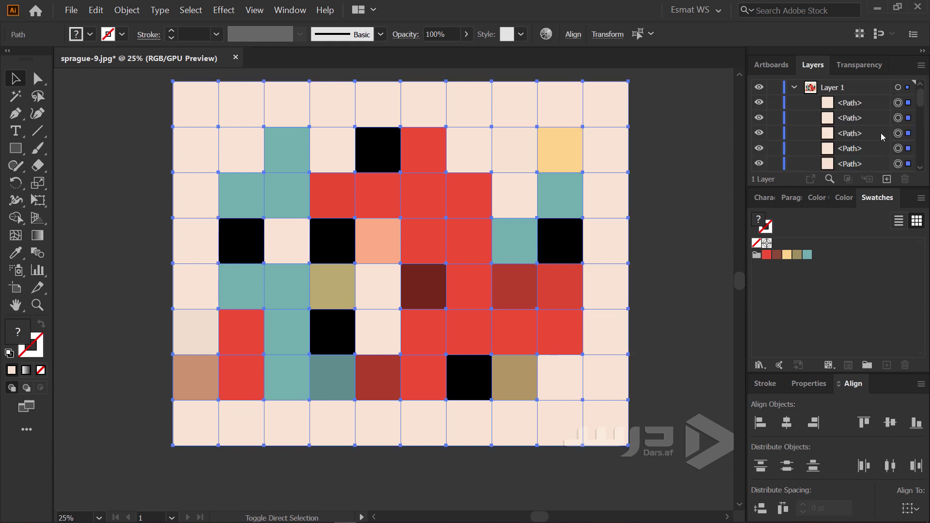
pyautogui.scroll(-3, 871, 123)
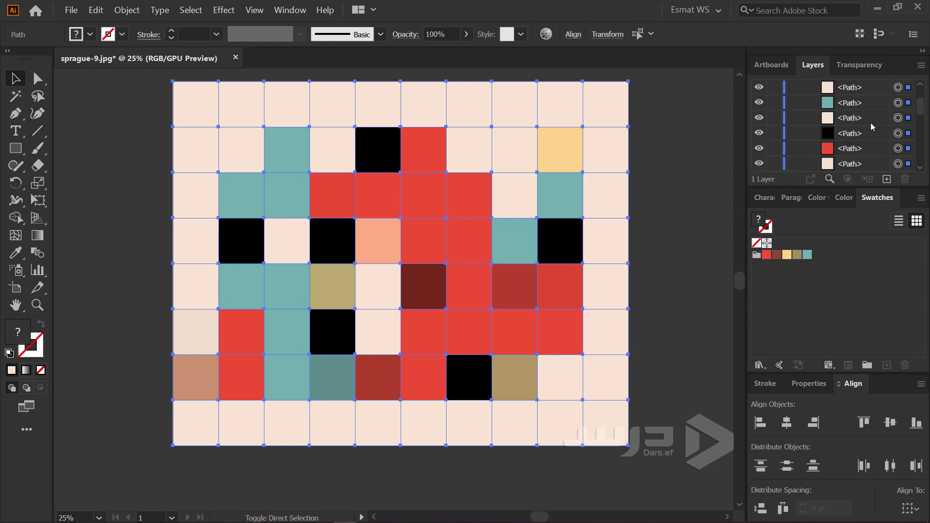
pyautogui.scroll(3, 870, 123)
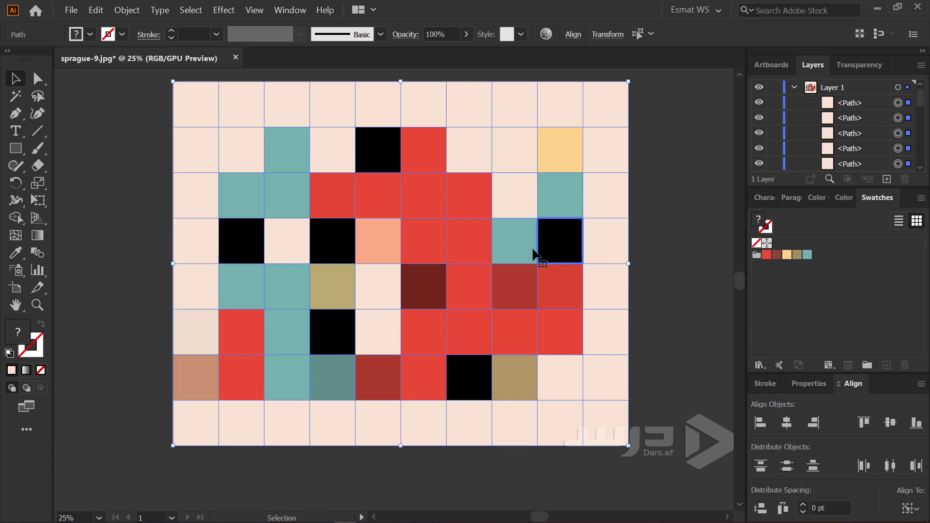
# - Drag teal, two red and black tiles beside the artboard, then move the image left
pyautogui.doubleClick(505, 245)
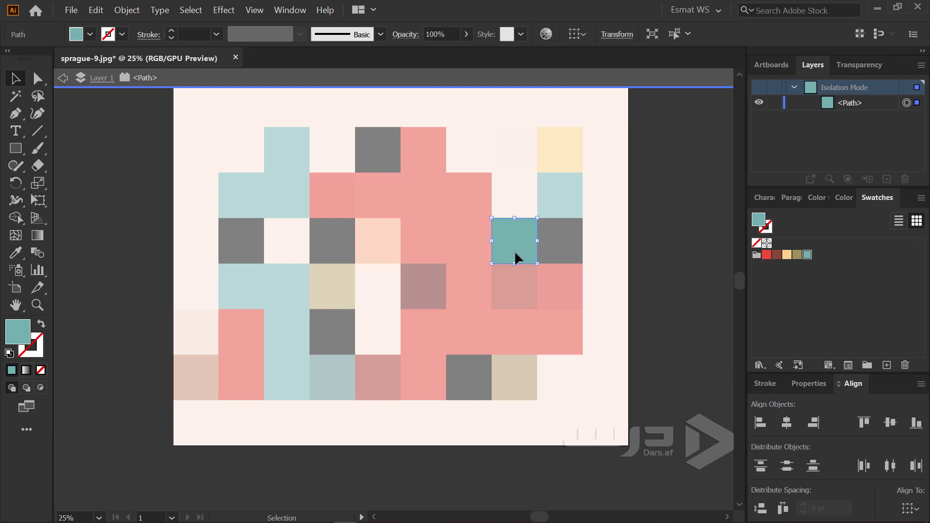
pyautogui.moveTo(515, 253)
pyautogui.mouseDown()
pyautogui.moveTo(665, 280)
pyautogui.moveTo(672, 292)
pyautogui.mouseUp()
pyautogui.doubleClick(474, 242)
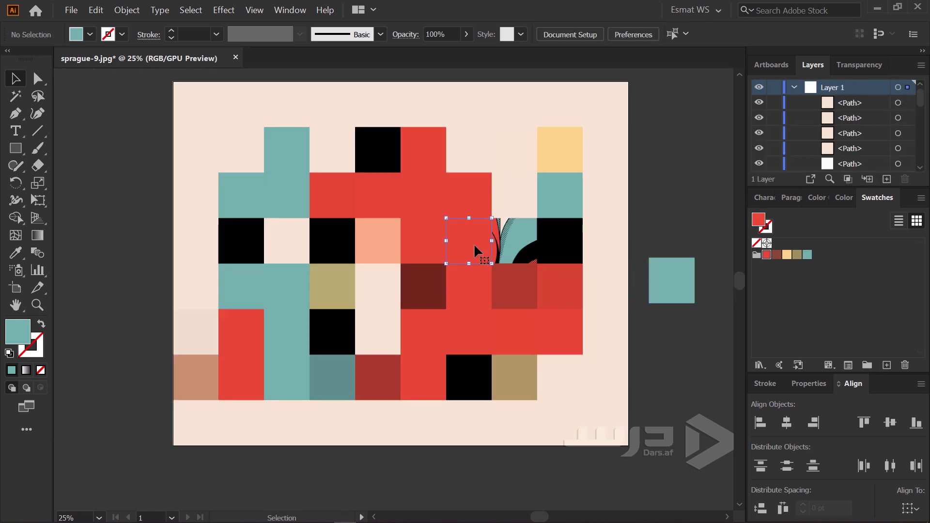
pyautogui.moveTo(474, 244); pyautogui.dragTo(700, 211)
pyautogui.moveTo(421, 242); pyautogui.dragTo(715, 131)
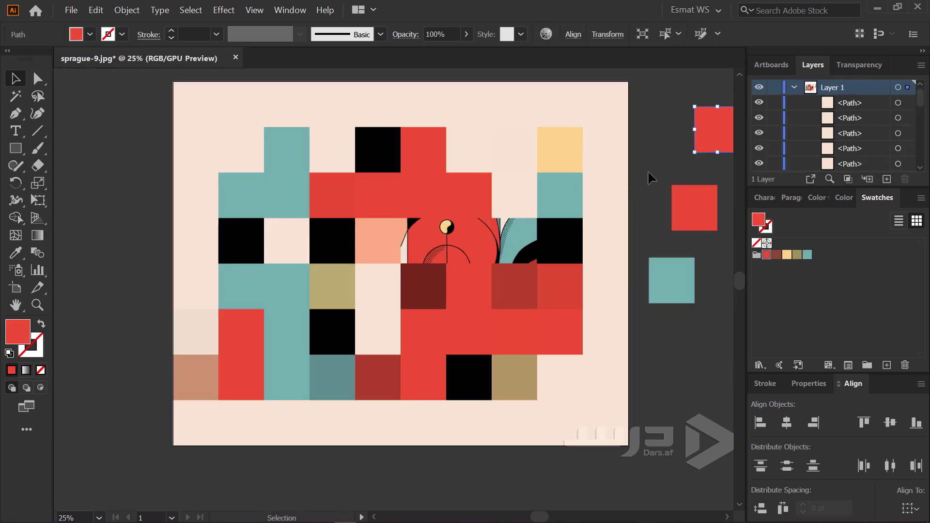
pyautogui.moveTo(579, 233); pyautogui.dragTo(700, 174)
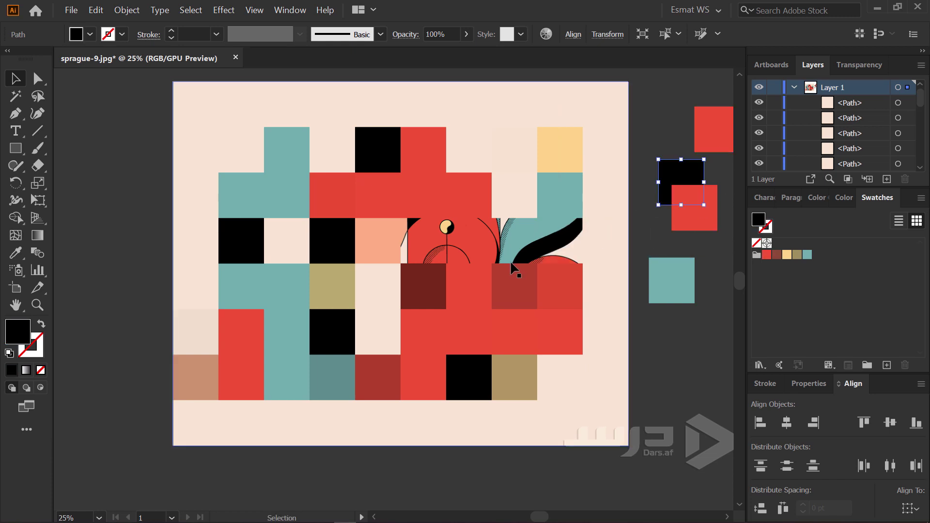
pyautogui.moveTo(513, 266); pyautogui.dragTo(584, 372)
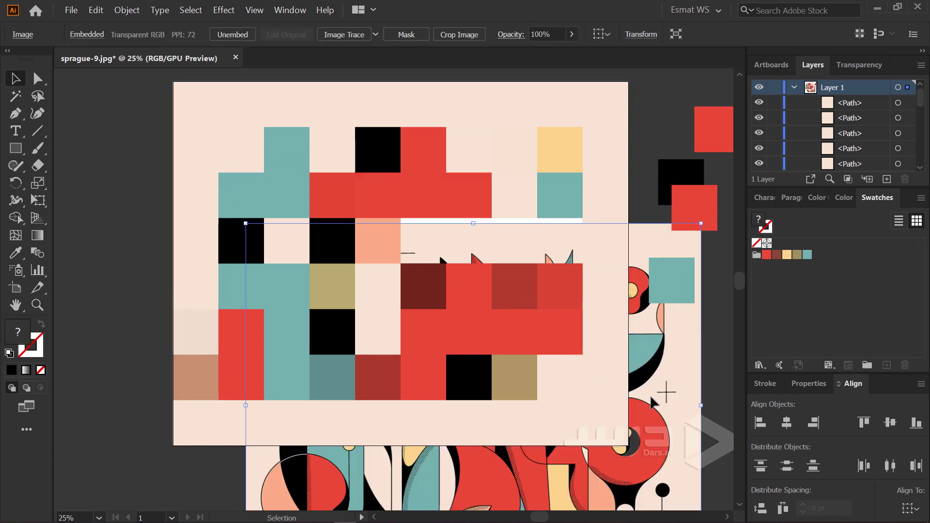
pyautogui.moveTo(651, 402); pyautogui.dragTo(137, 219)
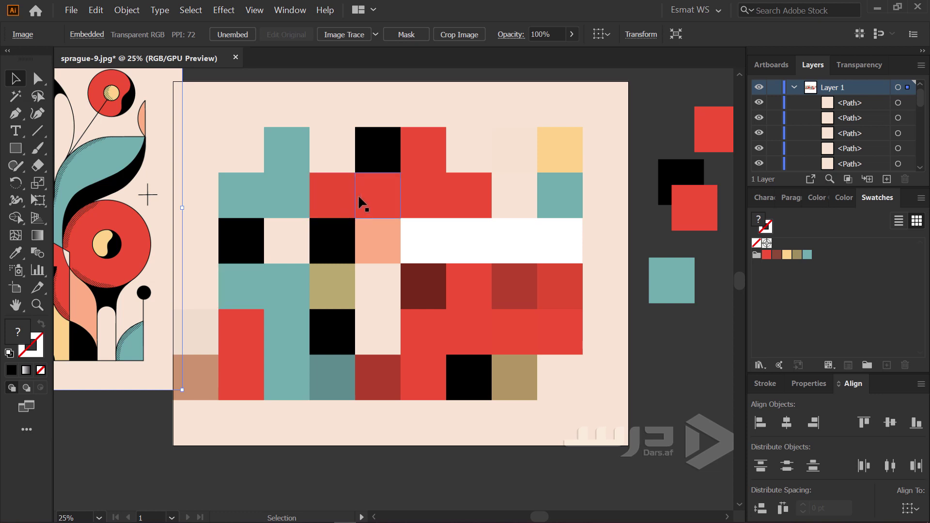
# - Drag a red mosaic tile right of the artboard below the teal tile and nudge it up
pyautogui.moveTo(366, 190)
pyautogui.mouseDown()
pyautogui.moveTo(575, 348)
pyautogui.moveTo(655, 346)
pyautogui.moveTo(666, 374)
pyautogui.mouseUp()
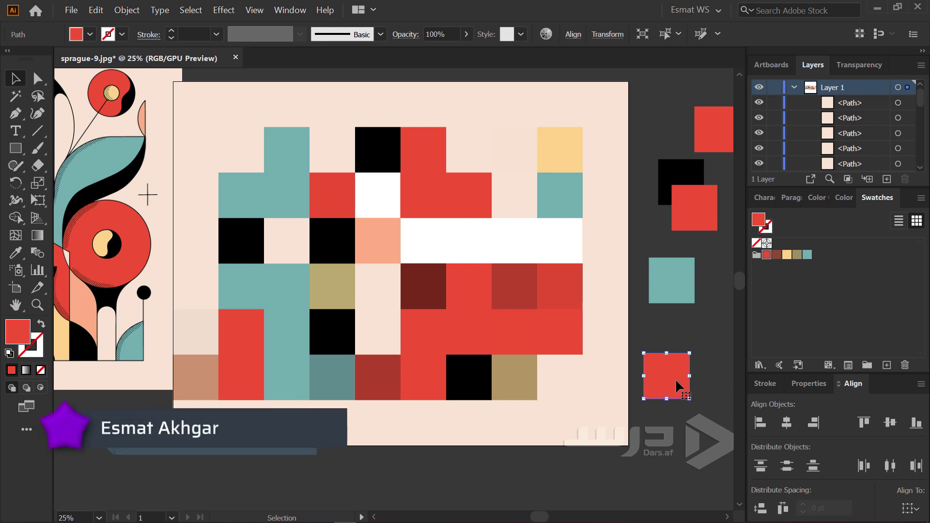
pyautogui.moveTo(662, 375); pyautogui.dragTo(667, 356)
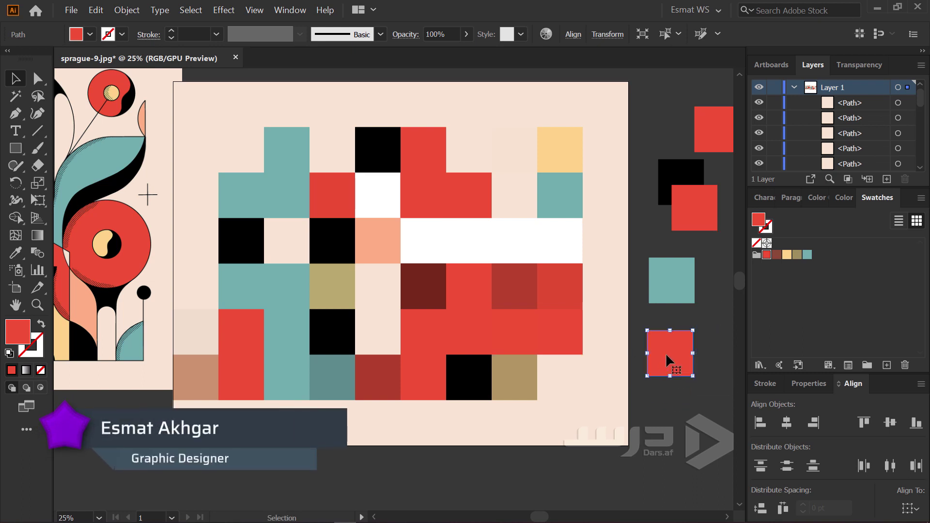